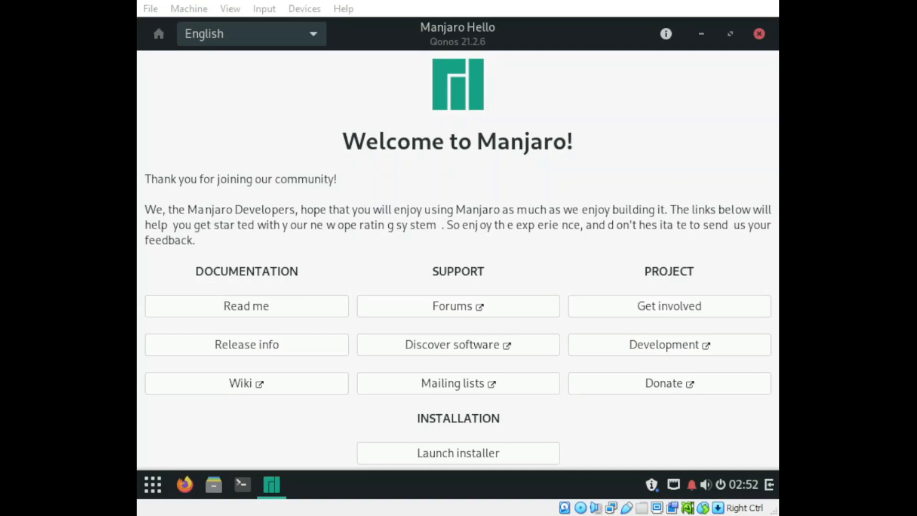
# Step: Launch the Manjaro installer and accept American English with the Asia region and Manila zone
pyautogui.click(545, 322)
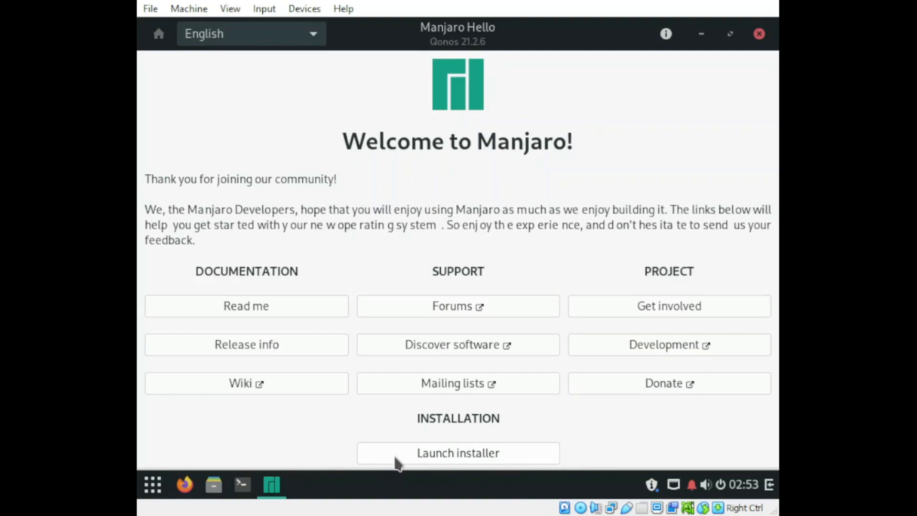
pyautogui.click(461, 454)
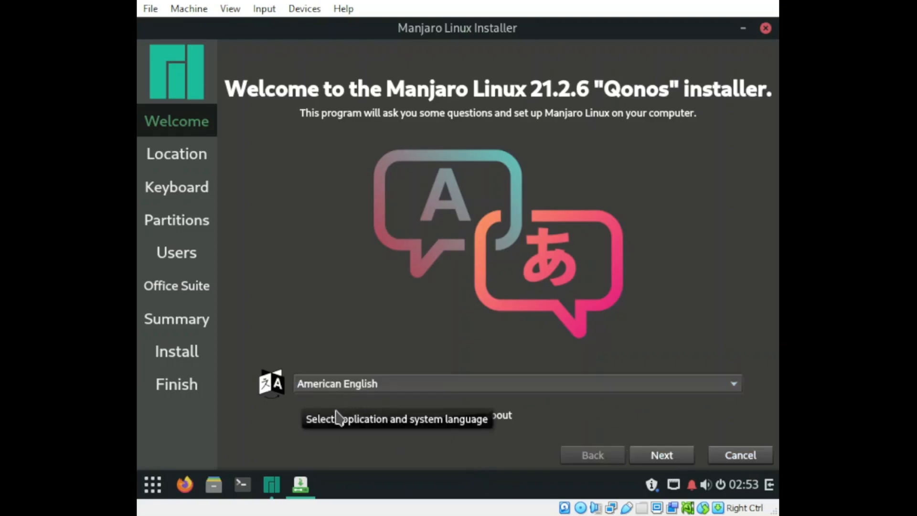
pyautogui.click(675, 454)
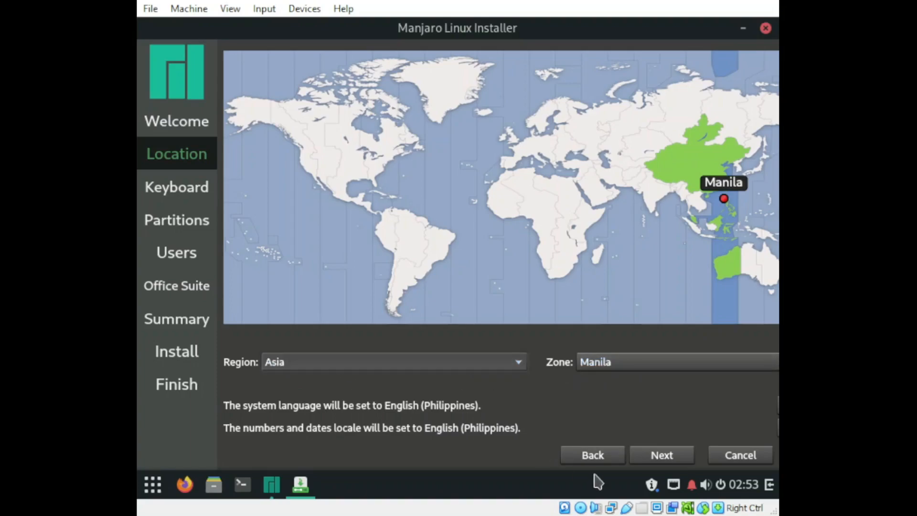
pyautogui.click(675, 456)
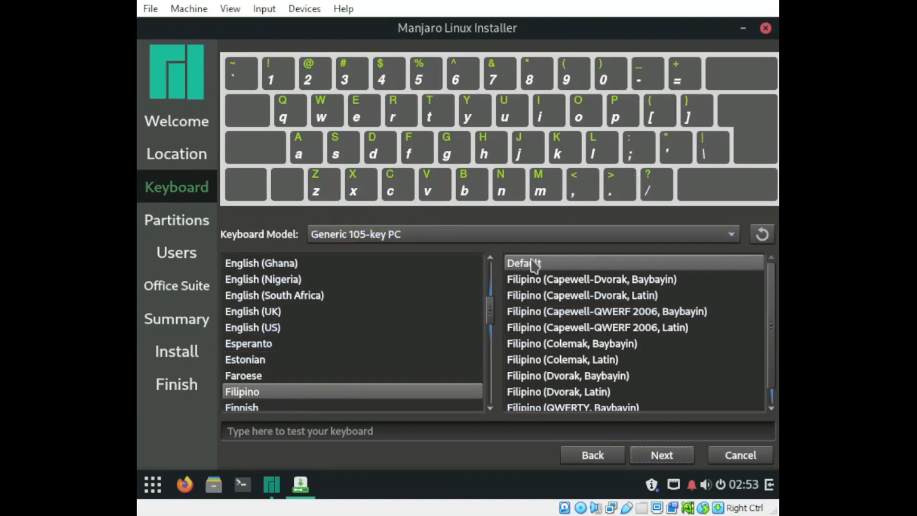
# Step: Accept the default Filipino keyboard layout and the Erase disk option with no swap and ext4 on /dev/sda
pyautogui.click(679, 458)
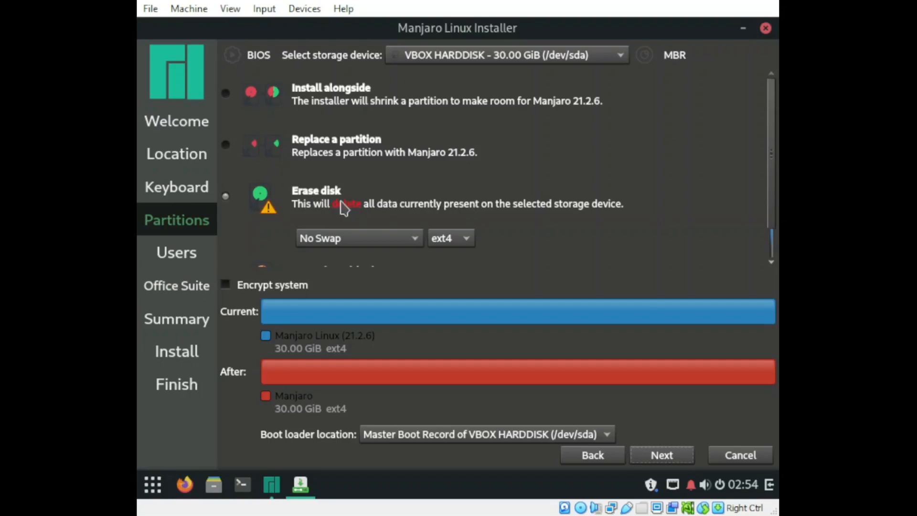
pyautogui.scroll(-1, 577, 203)
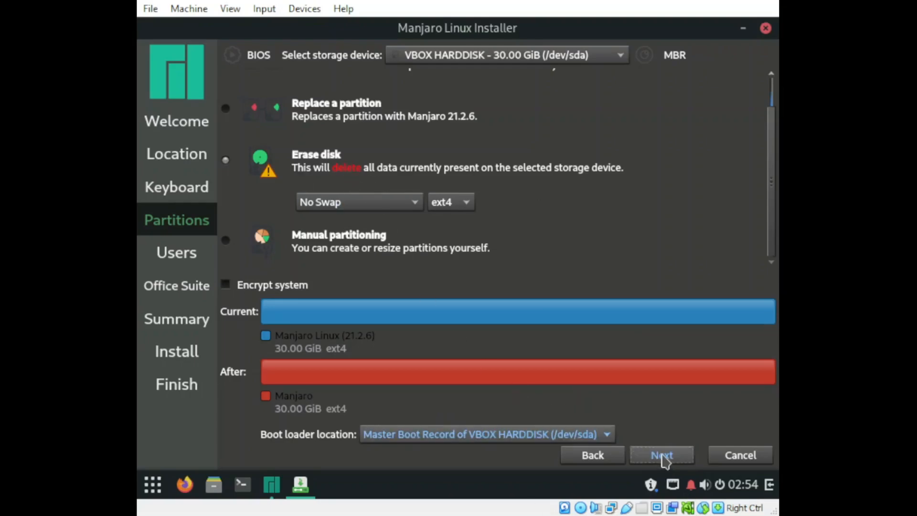
pyautogui.click(662, 455)
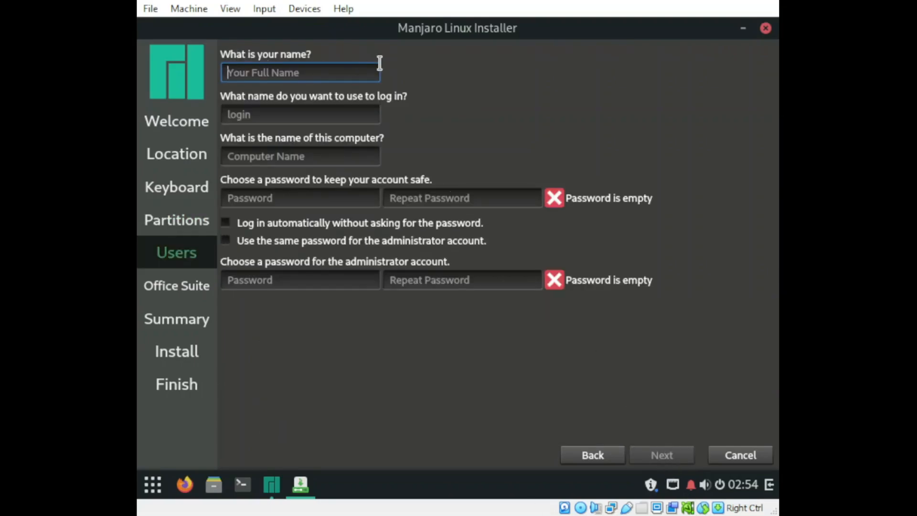
# Step: Enter the user's name for the new account, keeping the suggested login and computer names
pyautogui.write('sunny')
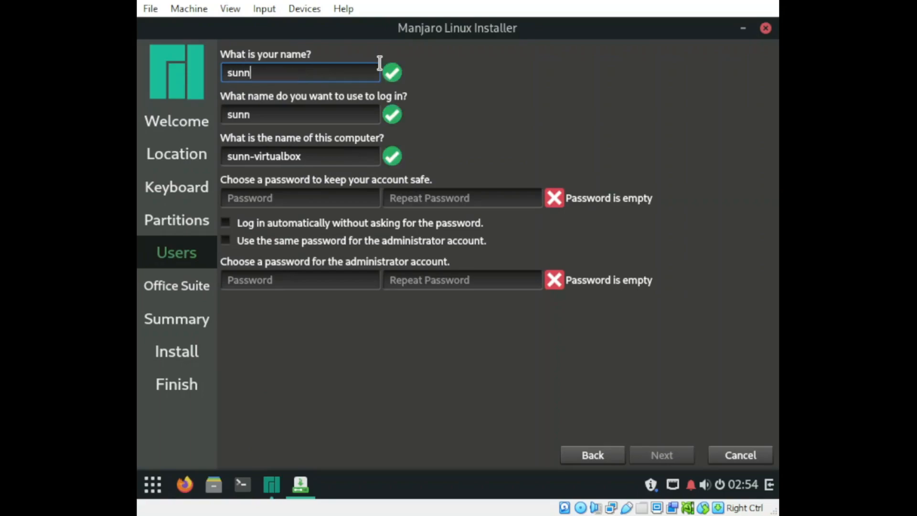
pyautogui.press('Tab')
pyautogui.press('Tab')
# Step: Enter and repeat the account password, use the same password for the administrator account, and continue to the office suite selection
pyautogui.press('Tab')
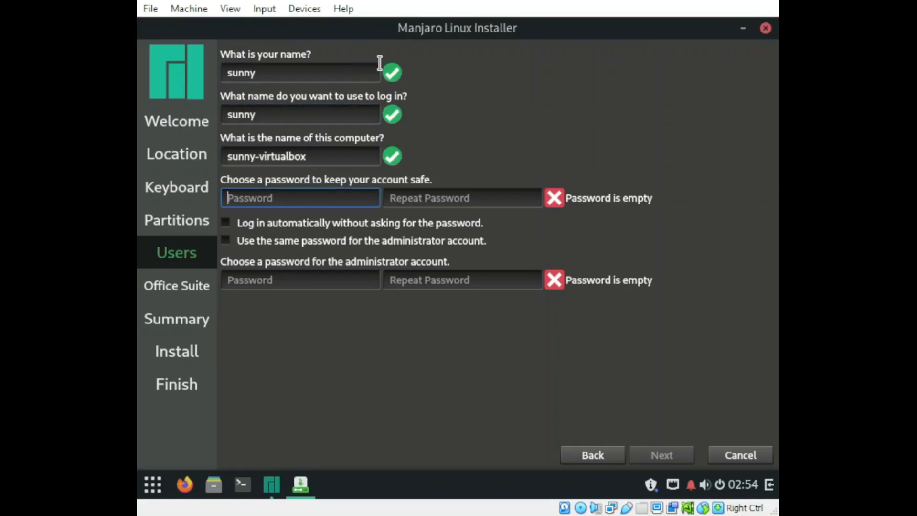
pyautogui.press('Tab')
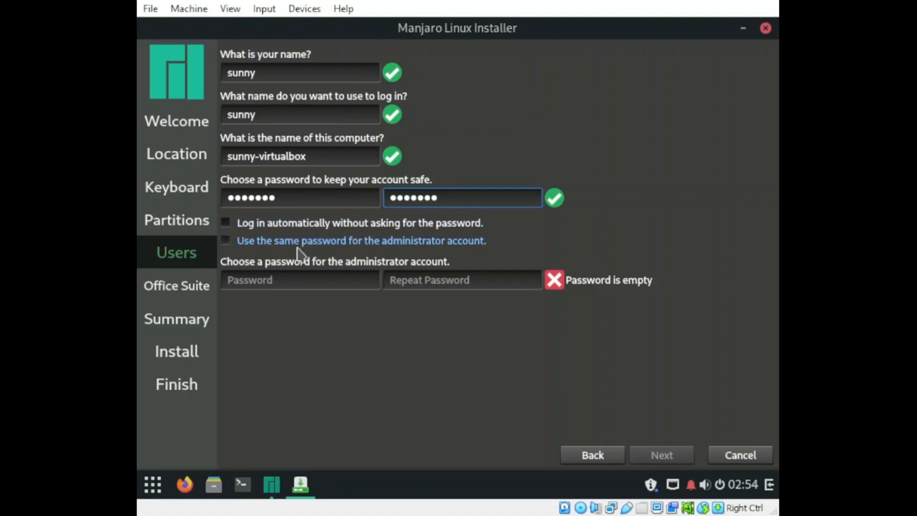
pyautogui.click(226, 241)
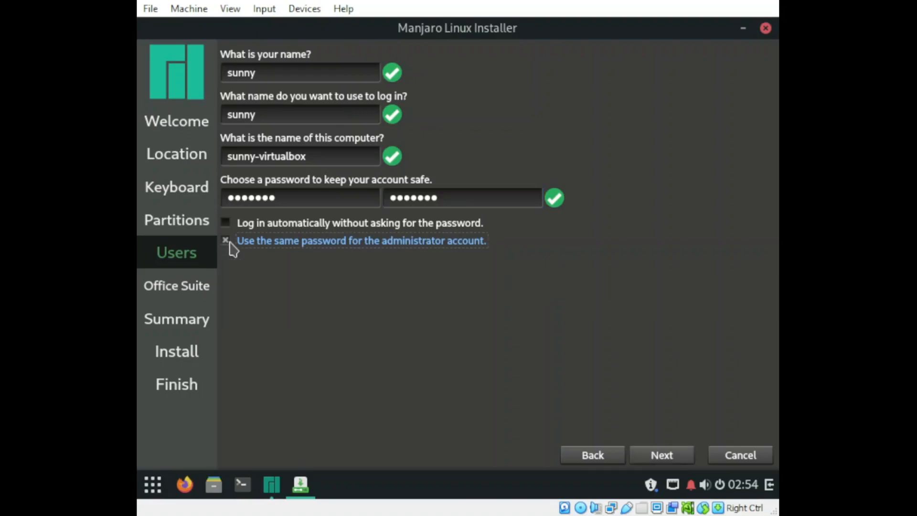
pyautogui.click(676, 459)
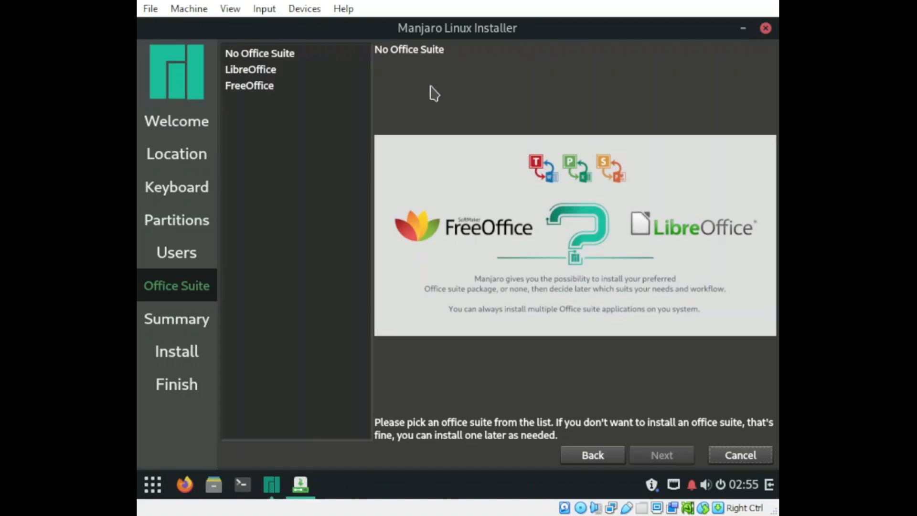
# Step: Choose FreeOffice as the office suite, then start and confirm the installation from the summary
pyautogui.click(271, 93)
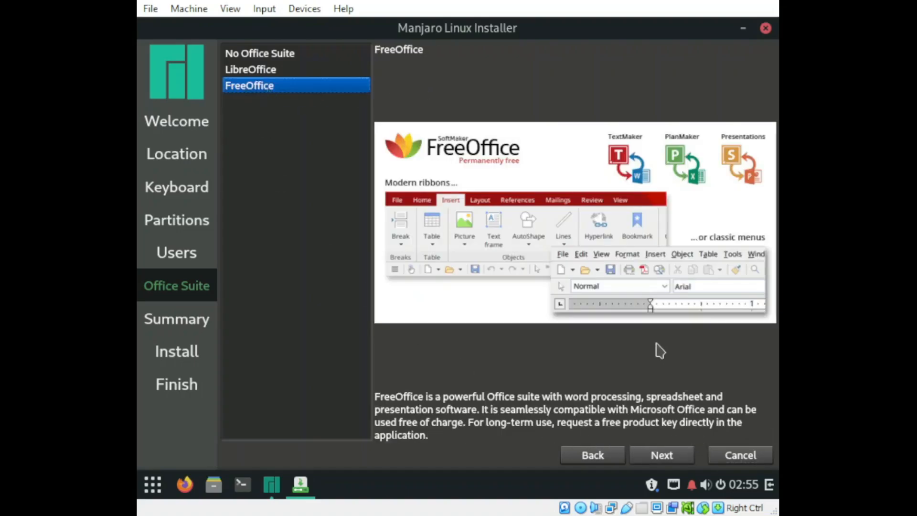
pyautogui.click(674, 460)
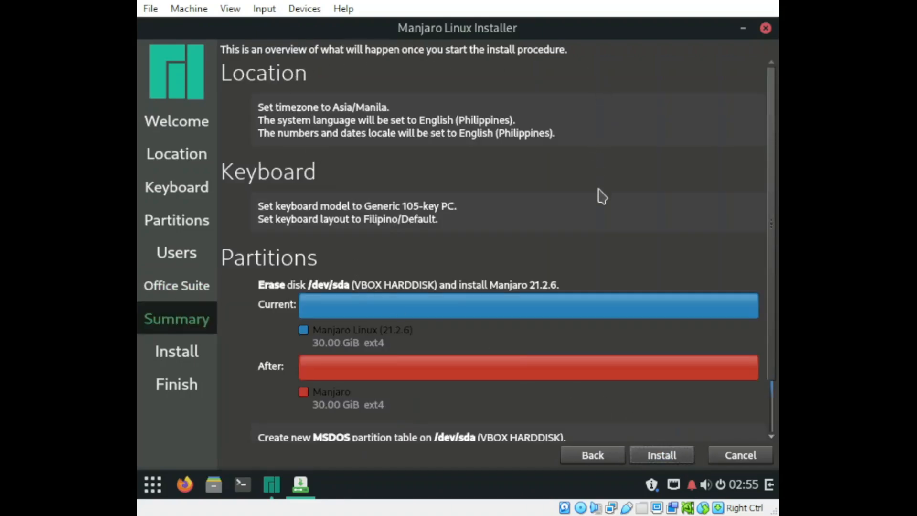
pyautogui.scroll(-2, 602, 197)
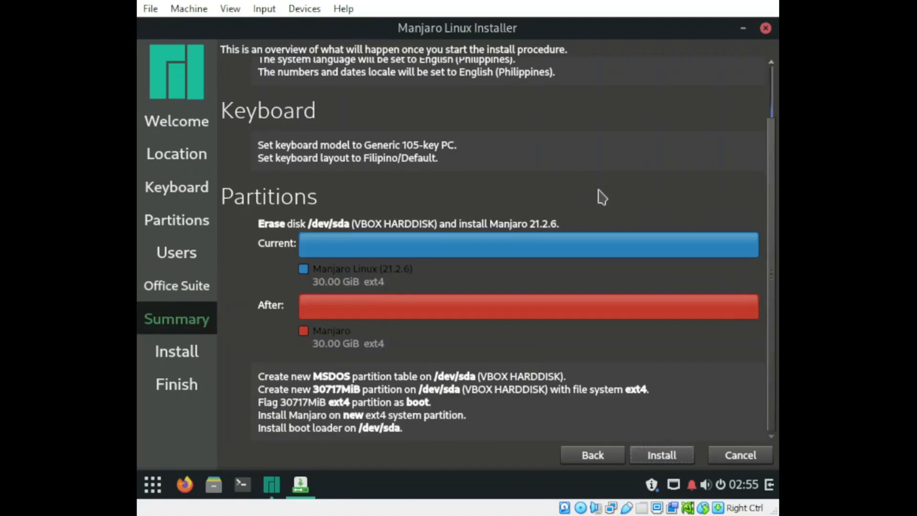
pyautogui.click(675, 454)
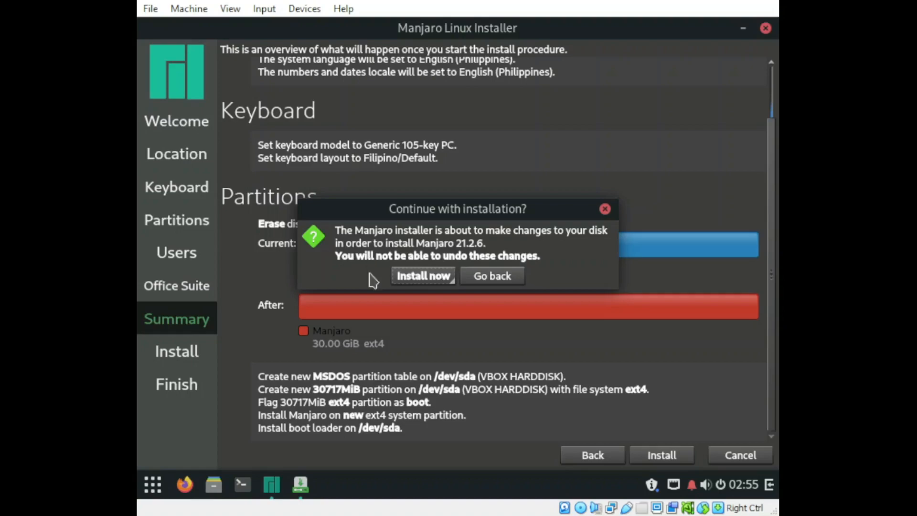
pyautogui.click(434, 278)
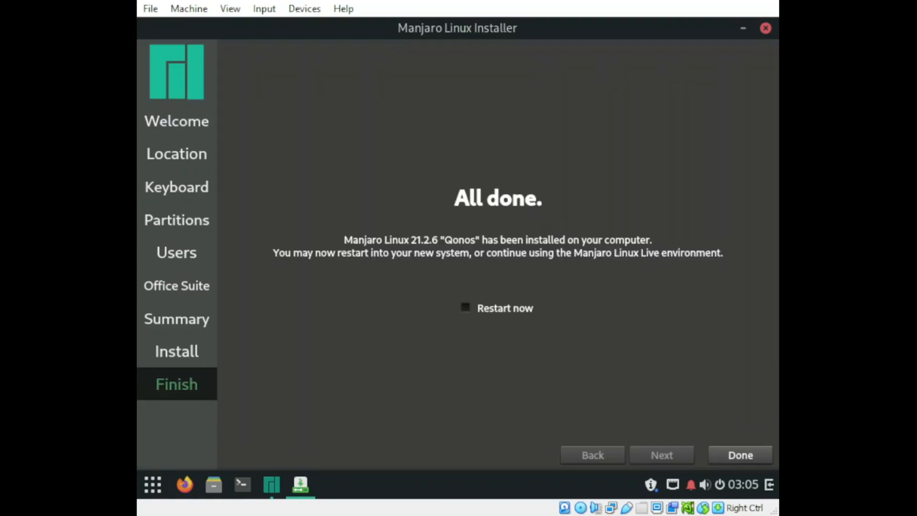
# Step: Finish the installer with Restart now enabled to reboot into the new system
pyautogui.click(471, 310)
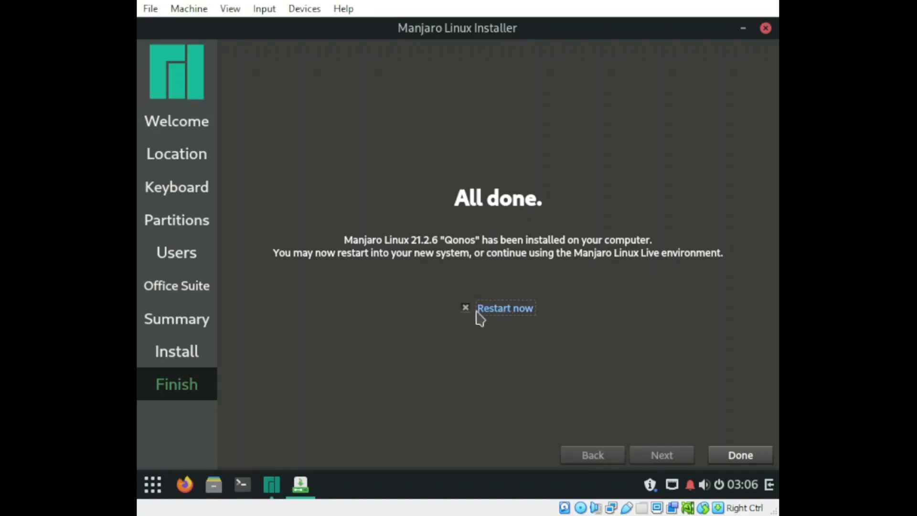
pyautogui.click(740, 453)
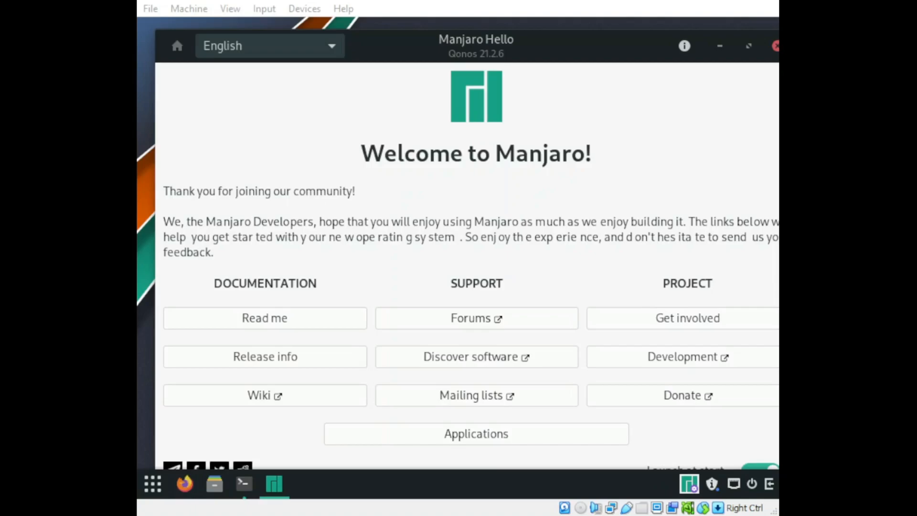
# Step: Show the Applications list in Manjaro Hello and reposition its window so that all columns fit on the desktop
pyautogui.click(497, 436)
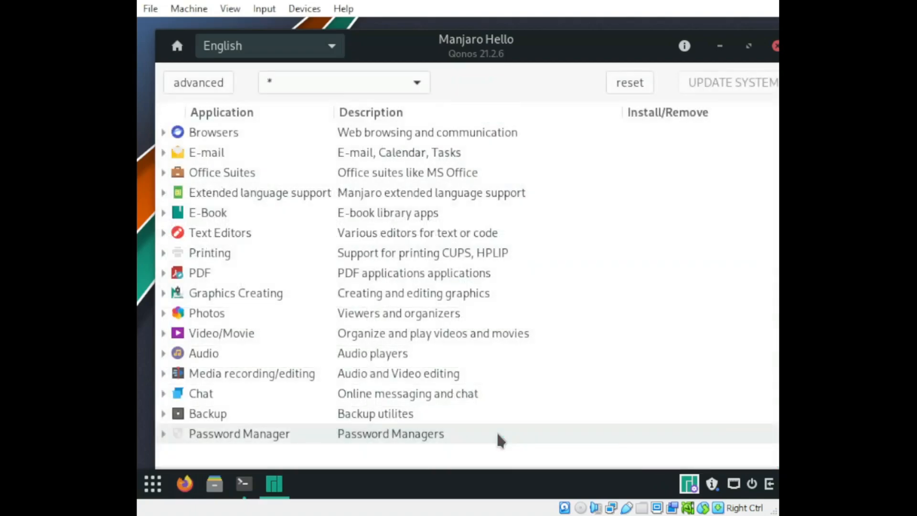
pyautogui.click(720, 46)
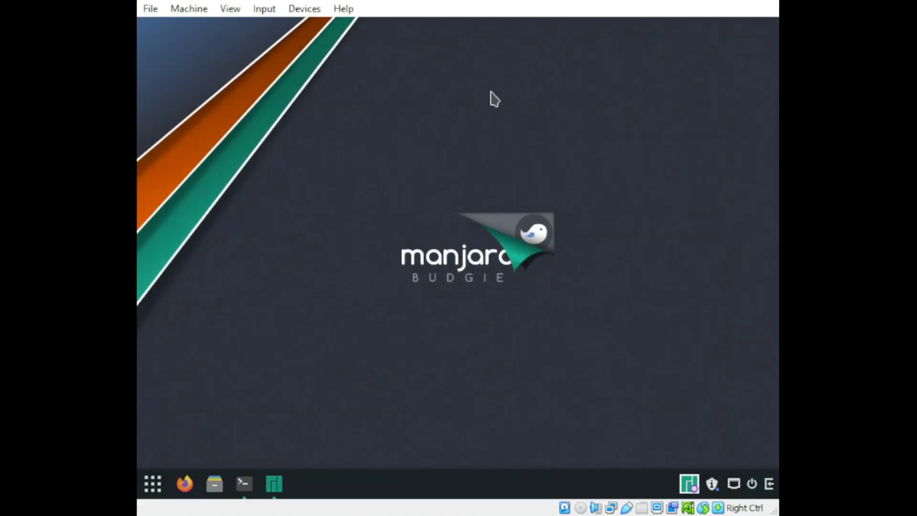
pyautogui.click(276, 488)
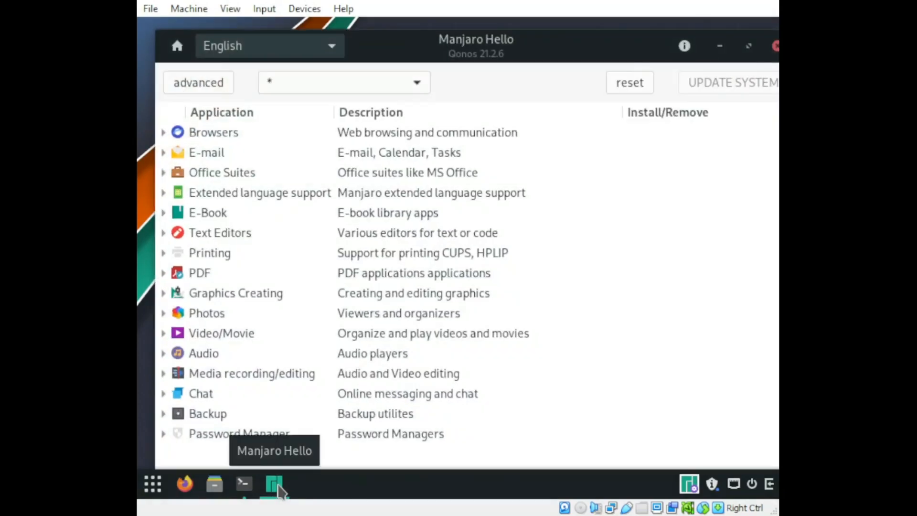
pyautogui.moveTo(613, 48); pyautogui.dragTo(597, 37)
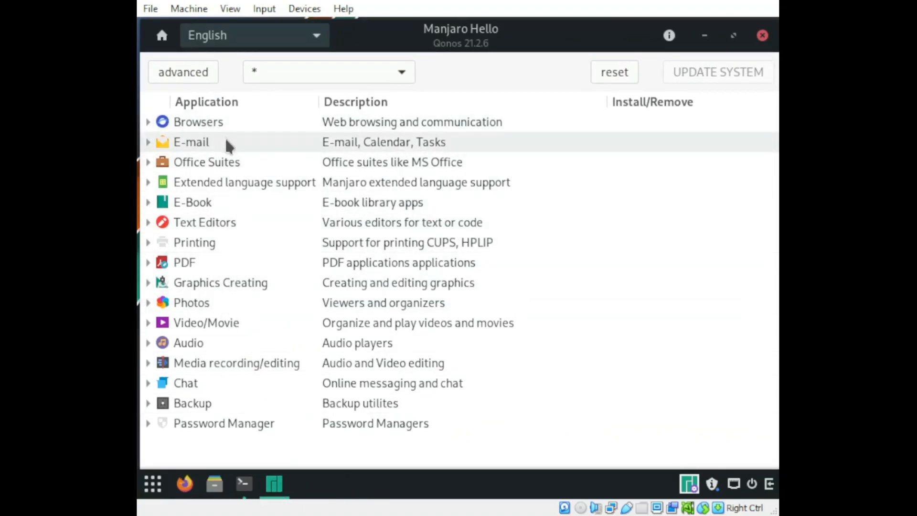
# Step: Expand Browsers, E-mail, Office Suites and Extended language support, and examine which applications can be installed or removed
pyautogui.click(148, 122)
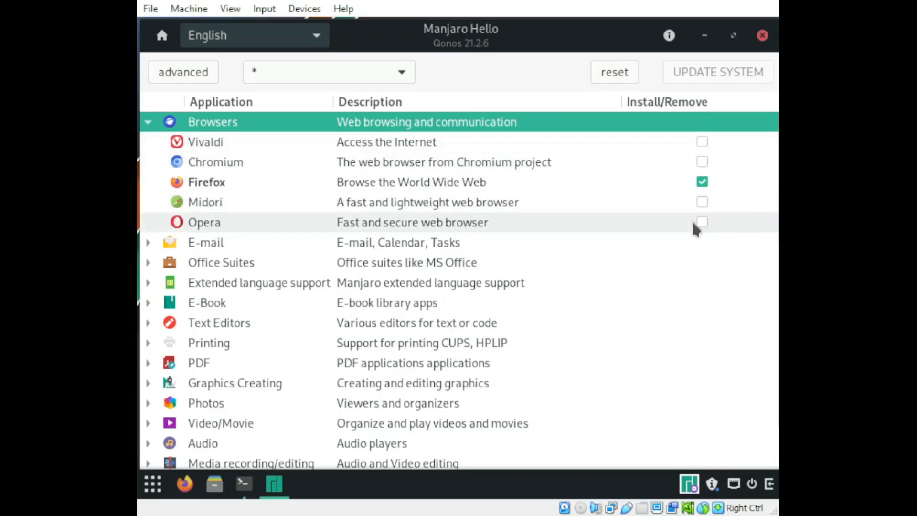
pyautogui.click(148, 243)
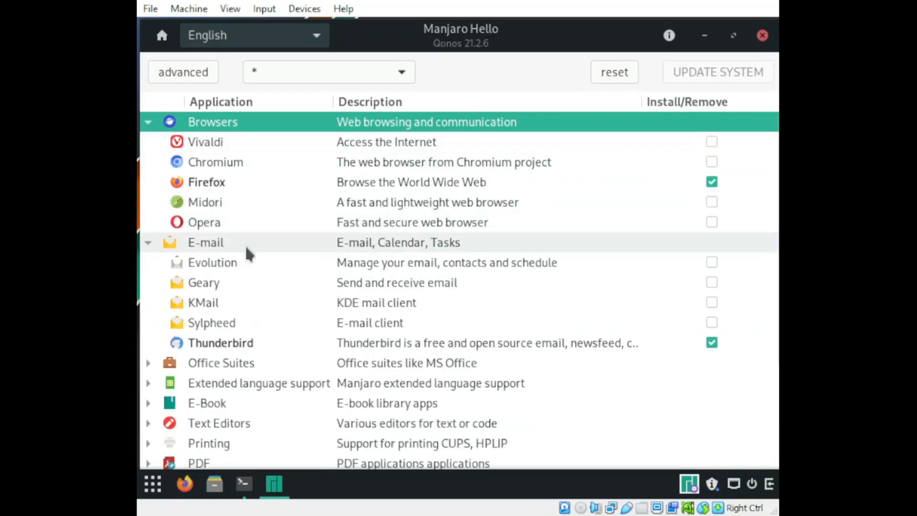
pyautogui.click(151, 363)
pyautogui.scroll(-2, 311, 321)
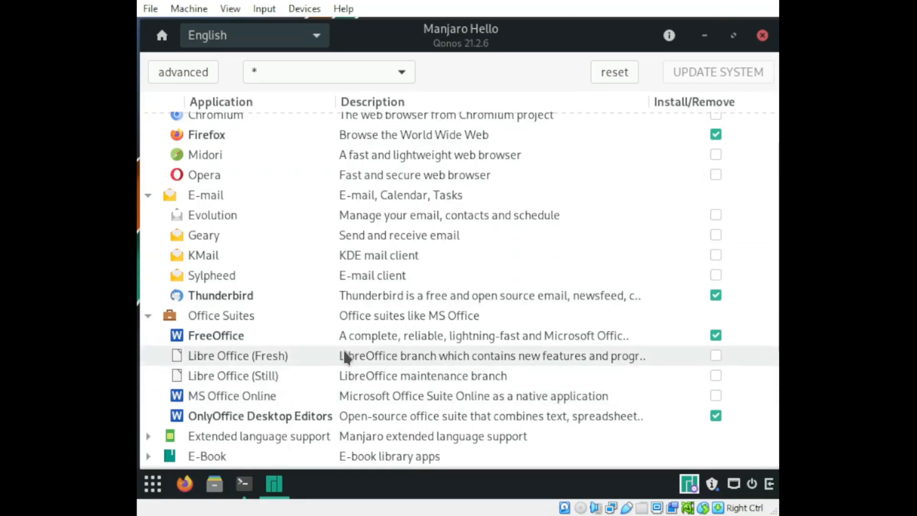
pyautogui.scroll(-1, 345, 358)
pyautogui.click(149, 389)
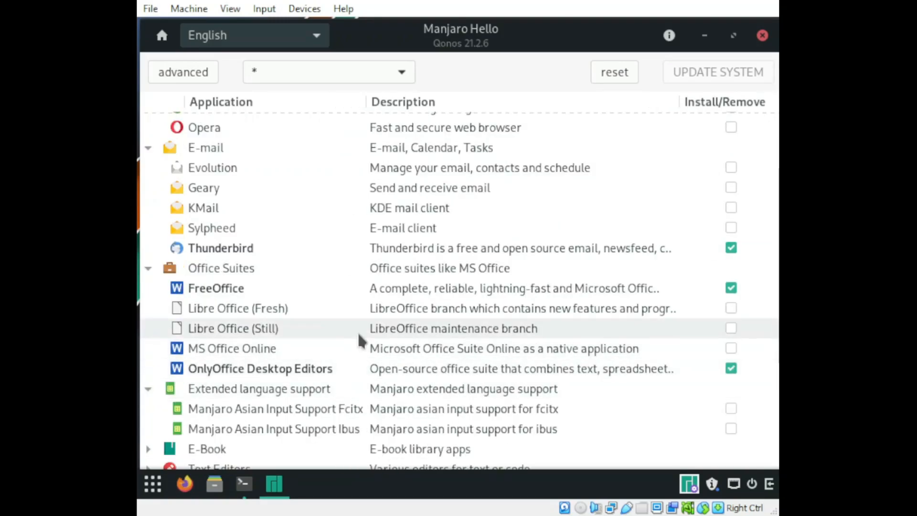
pyautogui.scroll(-1, 358, 340)
pyautogui.scroll(-2, 393, 342)
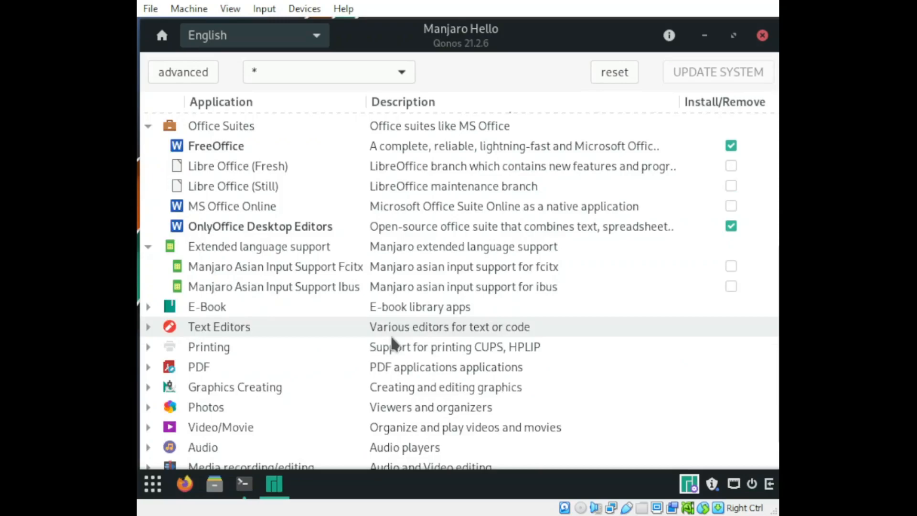
pyautogui.scroll(5, 393, 341)
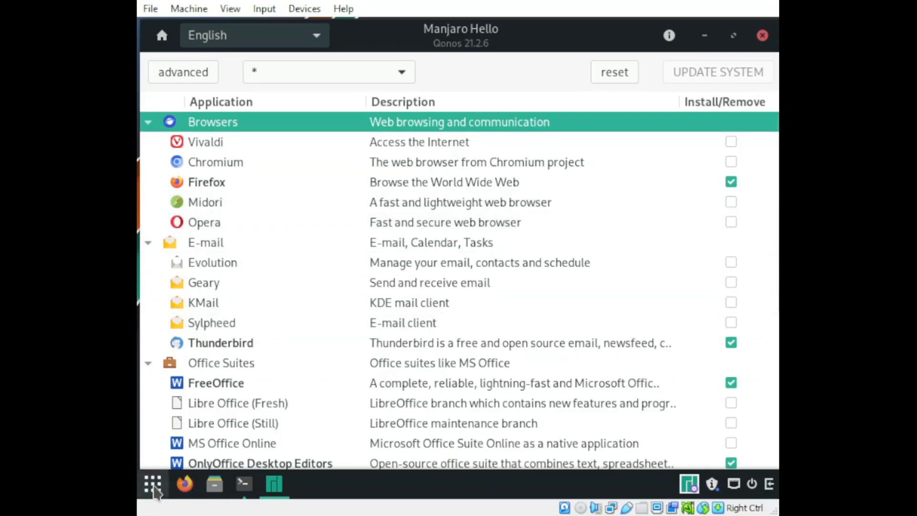
# Step: Search the application menu for "hello" and dismiss the menu
pyautogui.click(153, 485)
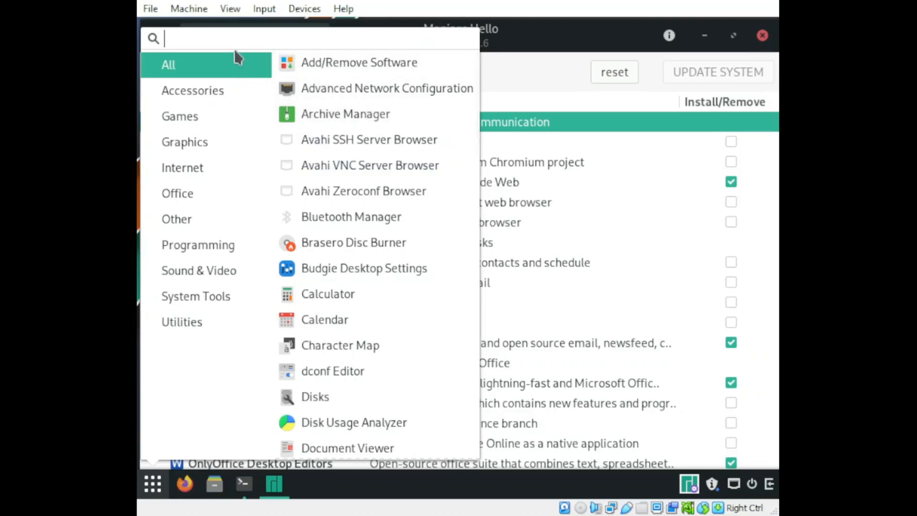
pyautogui.write('hello')
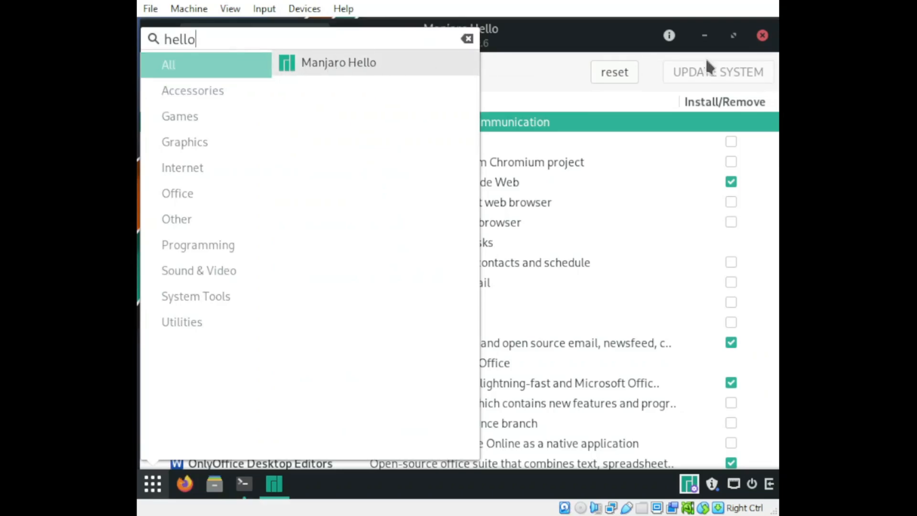
pyautogui.click(595, 45)
# Step: Close the Manjaro Hello window and the open terminal window
pyautogui.click(698, 42)
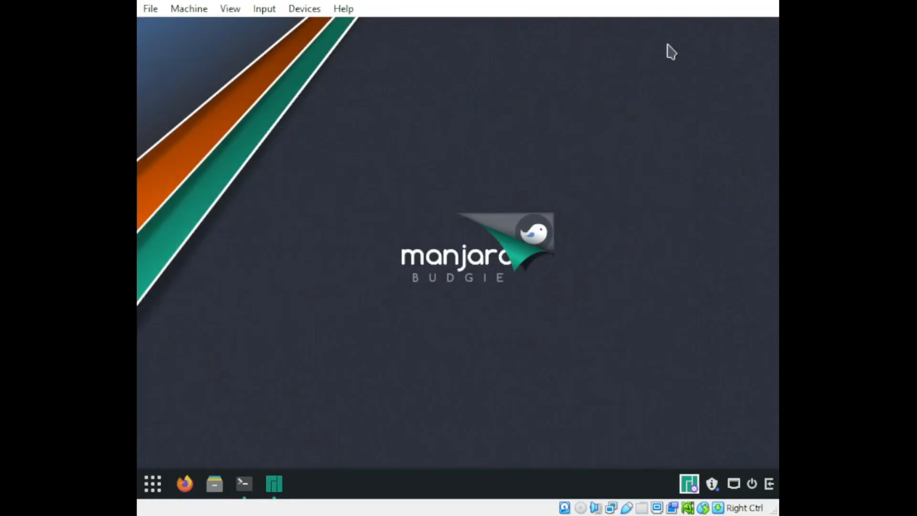
pyautogui.click(274, 484)
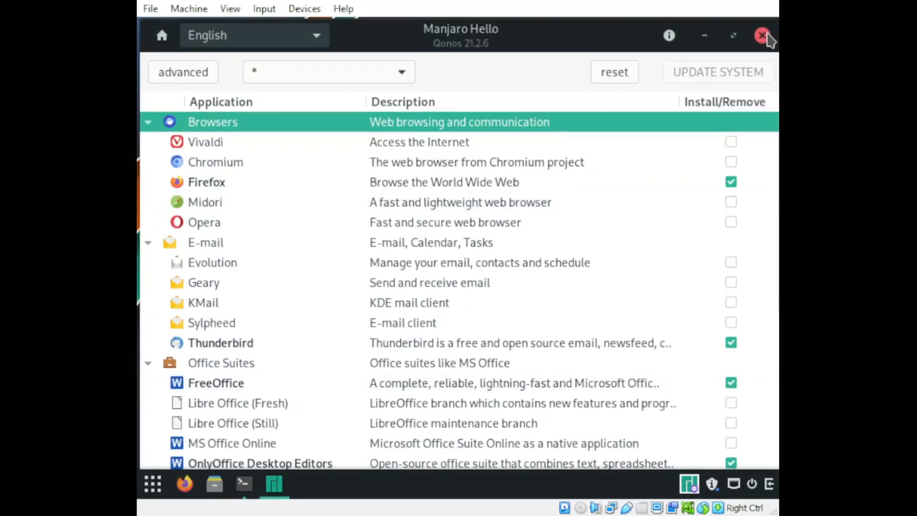
pyautogui.click(762, 35)
pyautogui.click(244, 483)
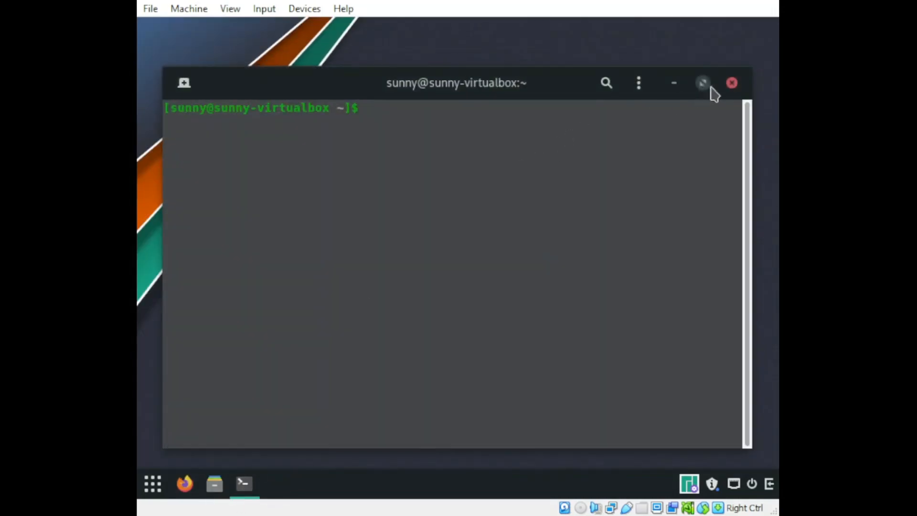
pyautogui.click(732, 84)
# Step: Browse the Utilities and System Tools categories of the application menu and open Budgie Desktop Settings
pyautogui.click(153, 483)
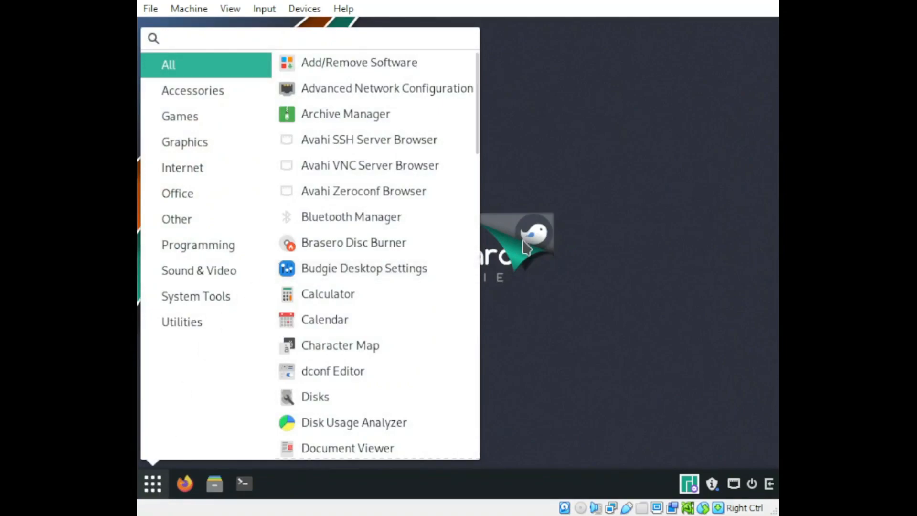
pyautogui.click(178, 315)
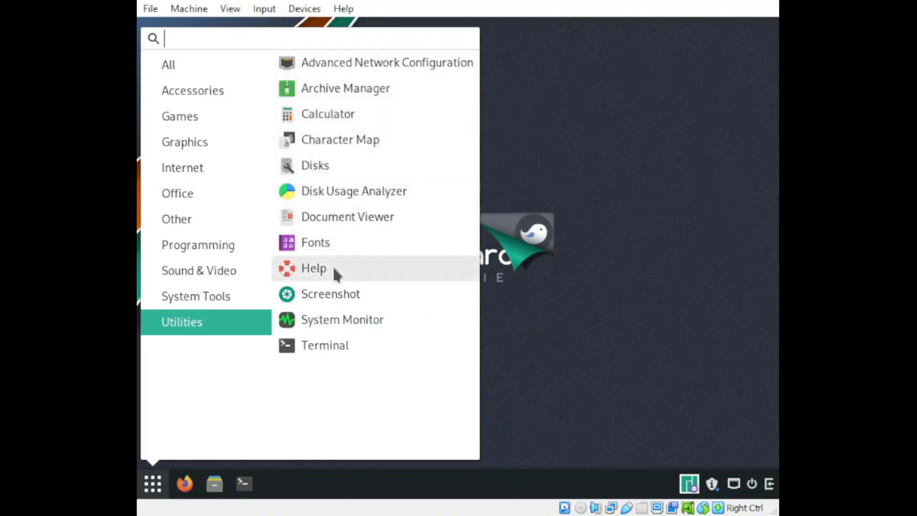
pyautogui.click(216, 298)
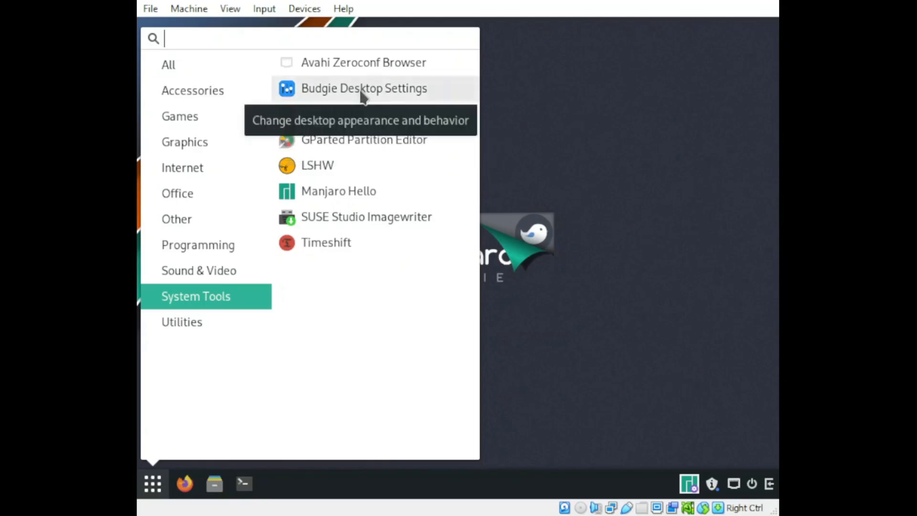
pyautogui.click(405, 97)
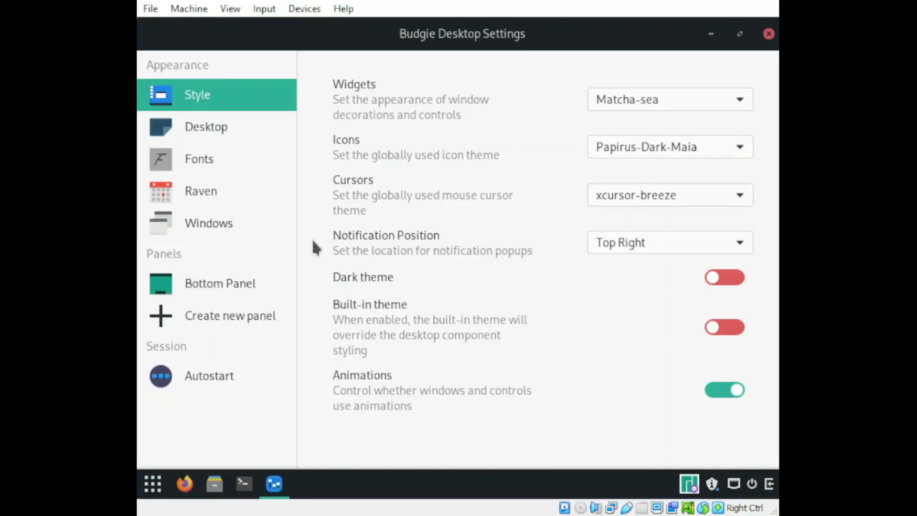
# Step: Look through the Desktop, Fonts and Raven settings, and view the Raven sidebar with its applets before dismissing it
pyautogui.click(216, 125)
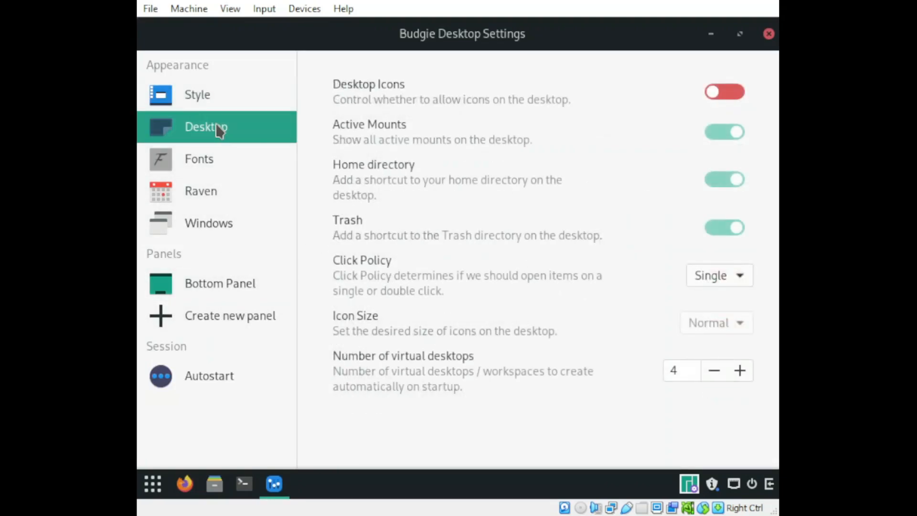
pyautogui.click(190, 168)
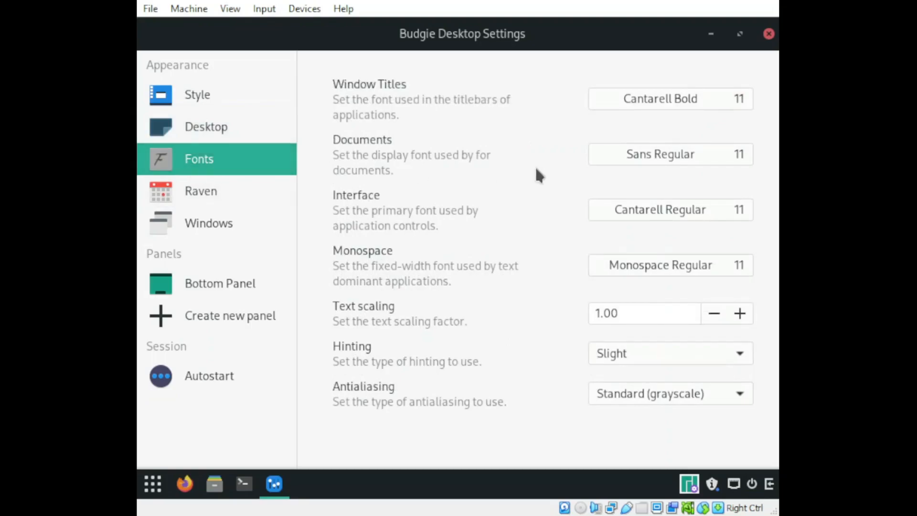
pyautogui.click(219, 196)
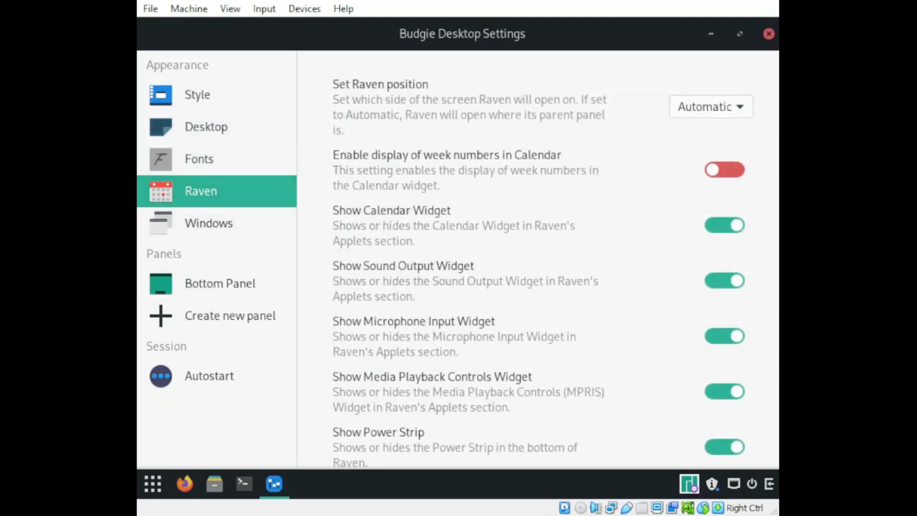
pyautogui.click(768, 483)
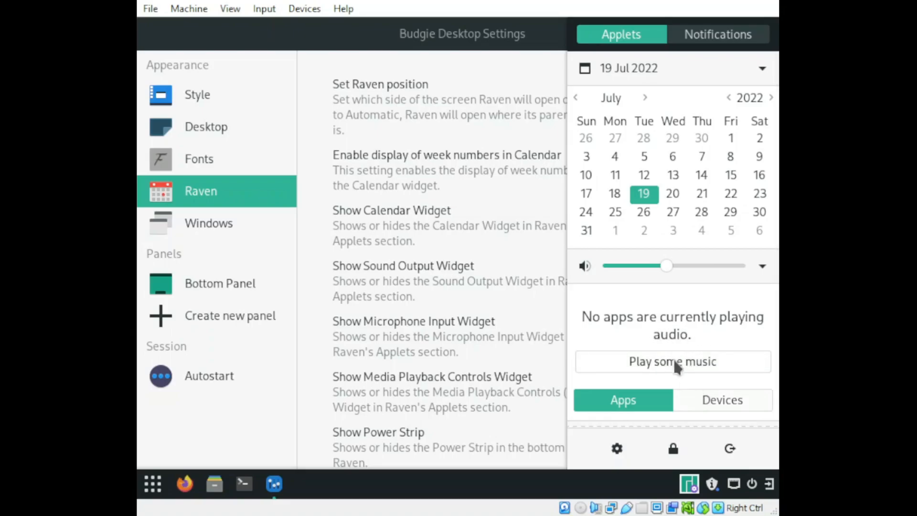
pyautogui.click(309, 274)
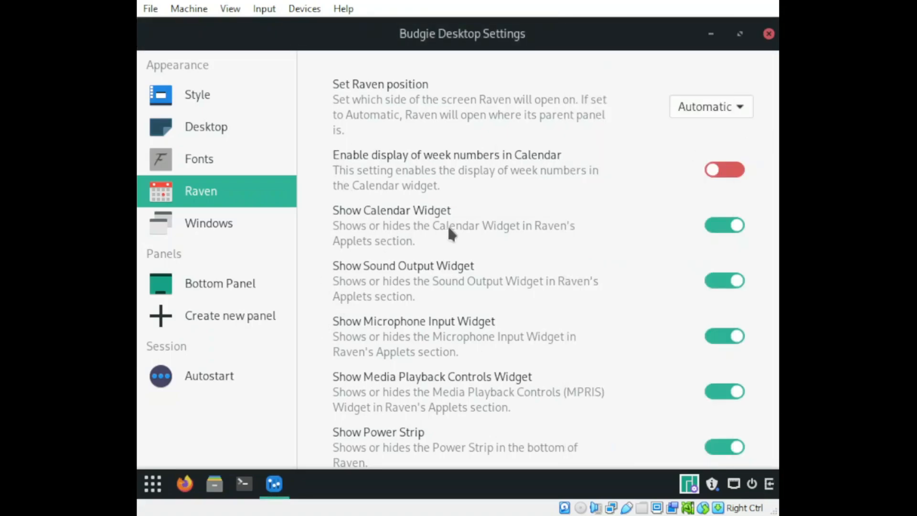
# Step: Look through the available Windows settings and return to the Style settings
pyautogui.click(210, 225)
pyautogui.scroll(-3, 621, 234)
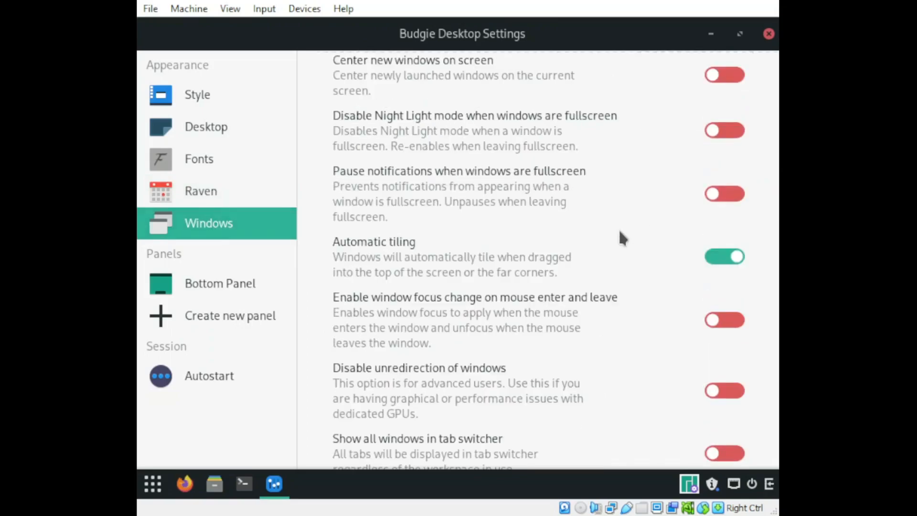
pyautogui.scroll(3, 621, 234)
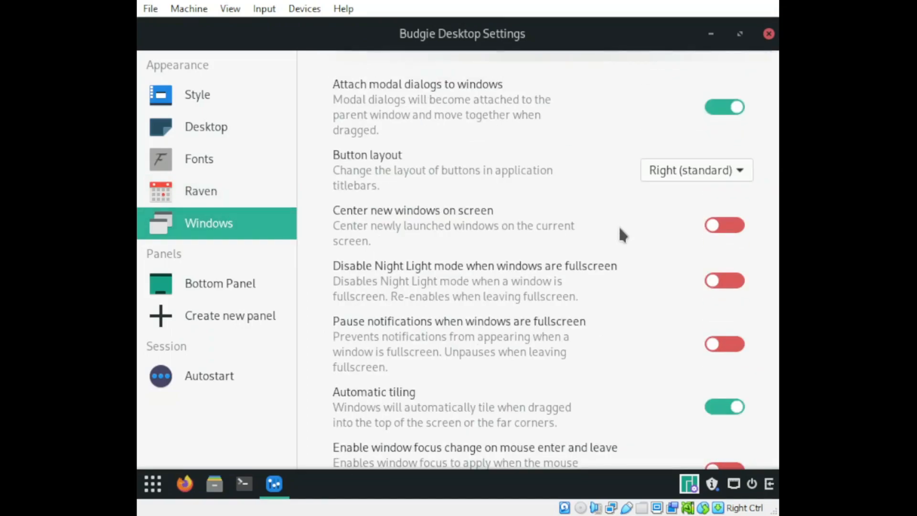
pyautogui.click(201, 95)
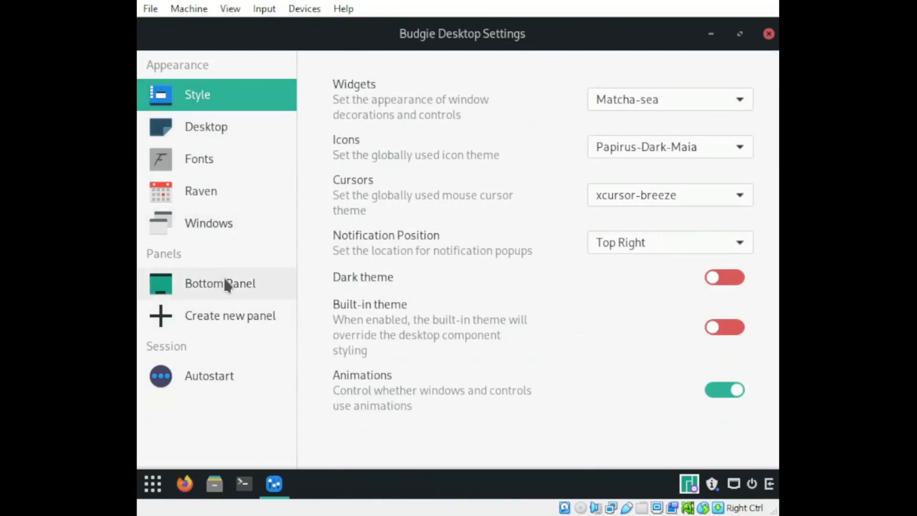
# Step: Minimize Budgie Desktop Settings, check the desktop's context menu options, and restore the settings window
pyautogui.click(711, 33)
pyautogui.rightClick(457, 100)
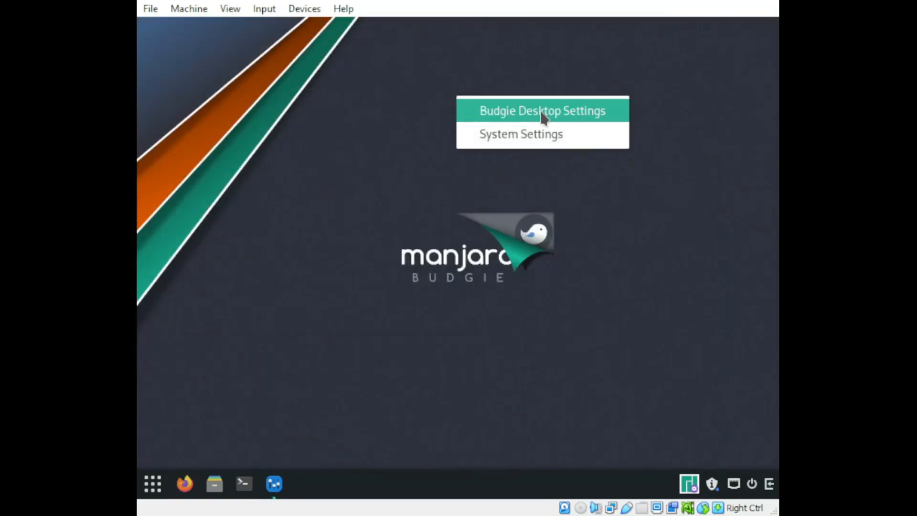
pyautogui.click(275, 483)
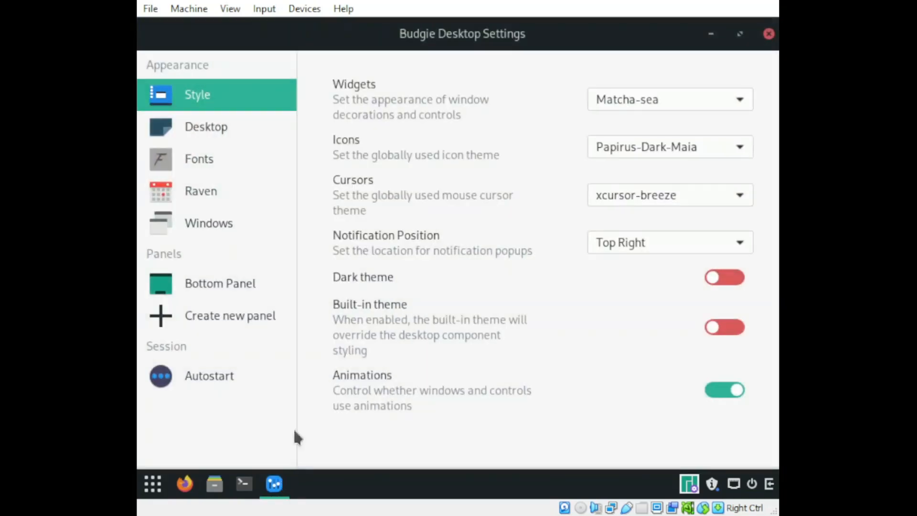
# Step: Set the position of the bottom panel to Top
pyautogui.click(214, 297)
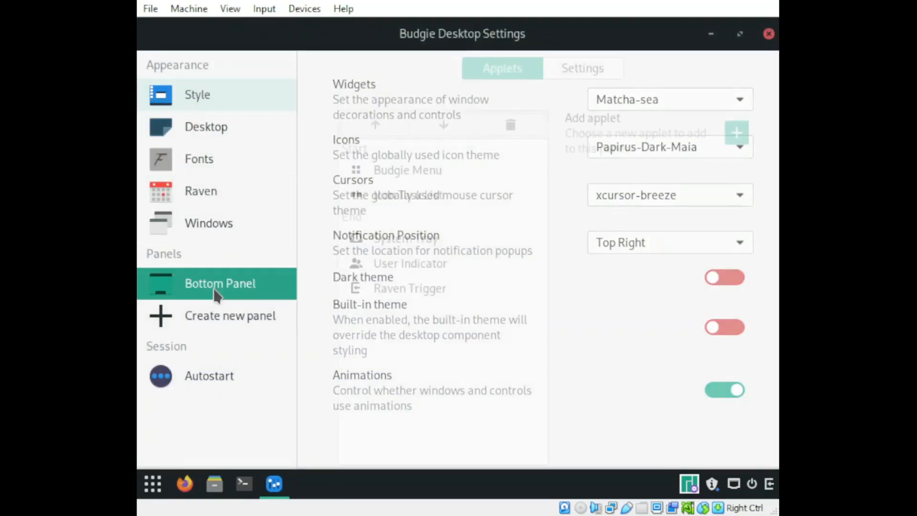
pyautogui.click(591, 83)
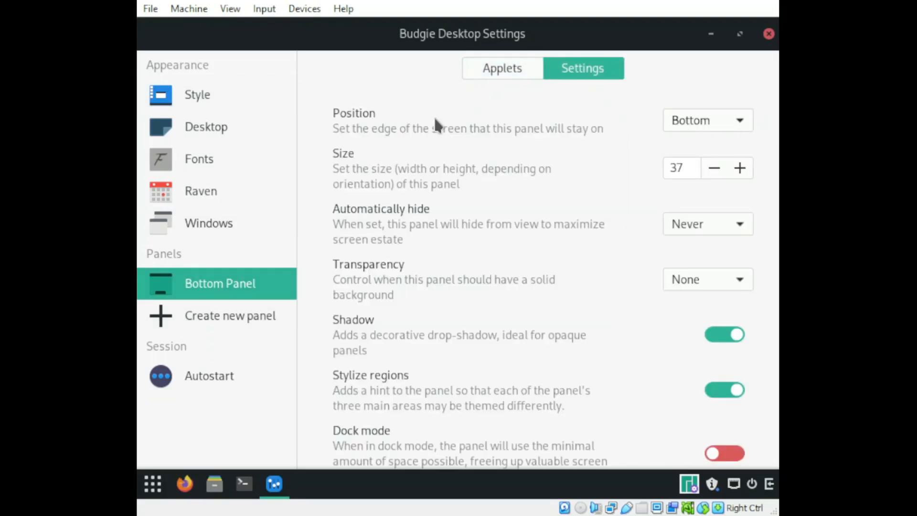
pyautogui.click(715, 120)
pyautogui.click(697, 98)
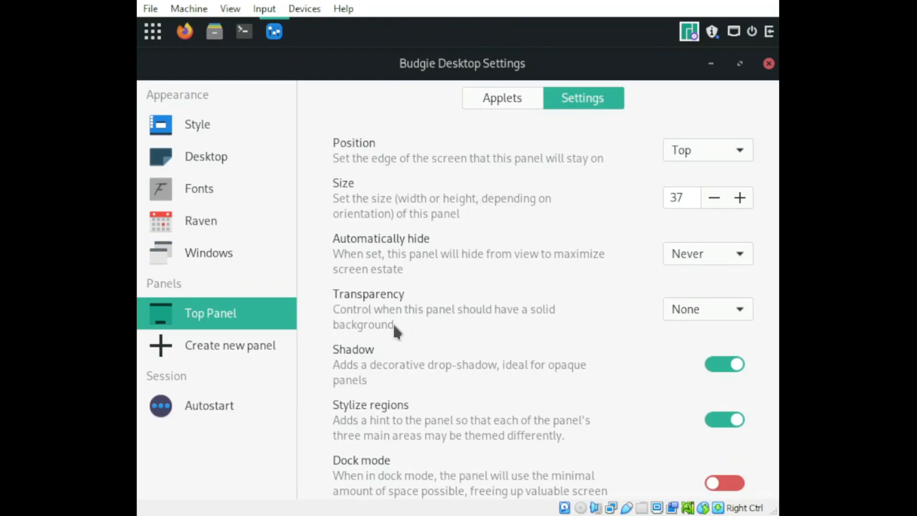
# Step: Set the top panel's transparency to Always and enable Dock mode
pyautogui.click(716, 315)
pyautogui.click(696, 261)
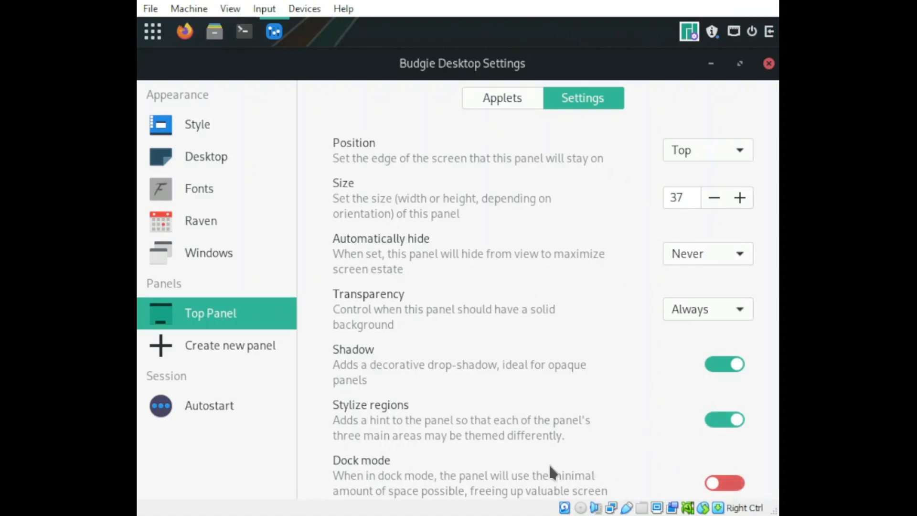
pyautogui.click(736, 482)
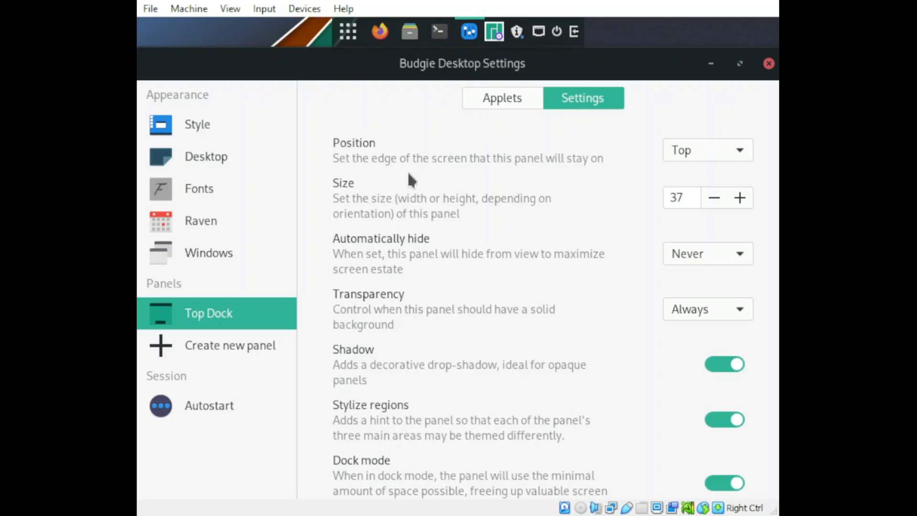
# Step: Try the Left button layout for application titlebars, and switch it back to Right (standard)
pyautogui.click(207, 249)
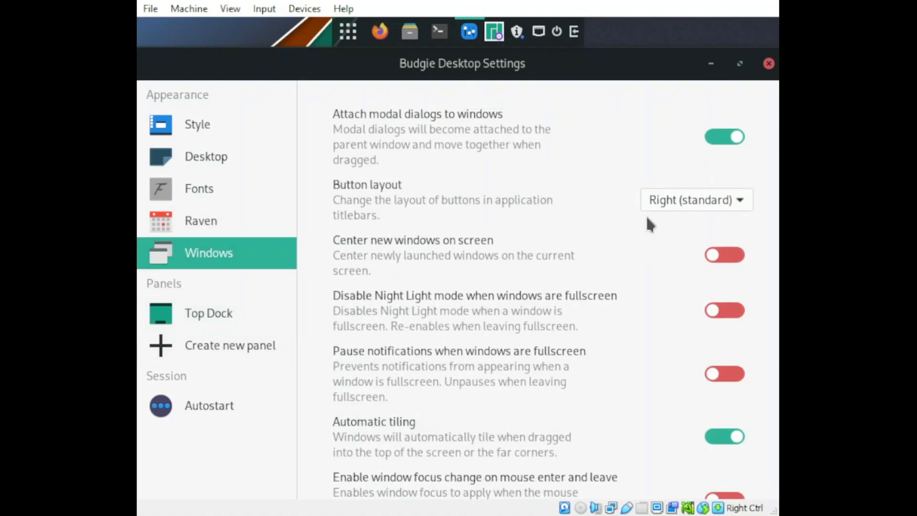
pyautogui.click(700, 205)
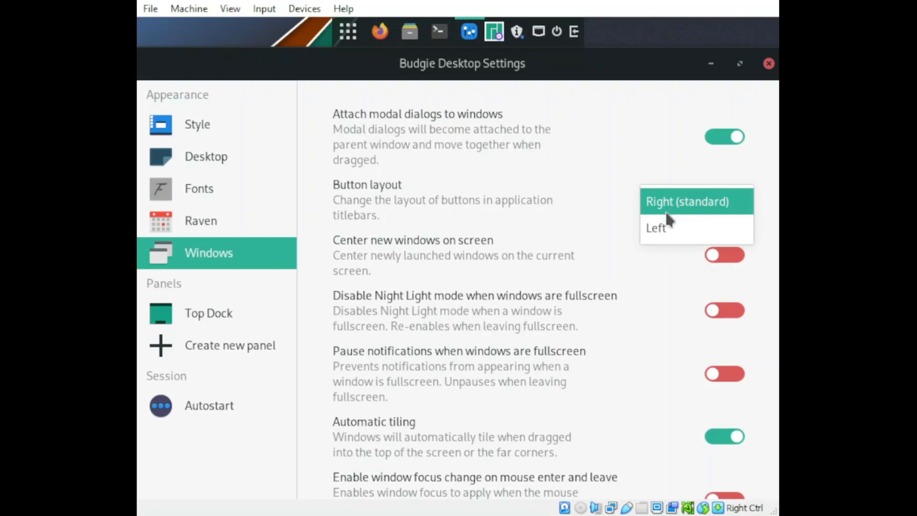
pyautogui.click(665, 227)
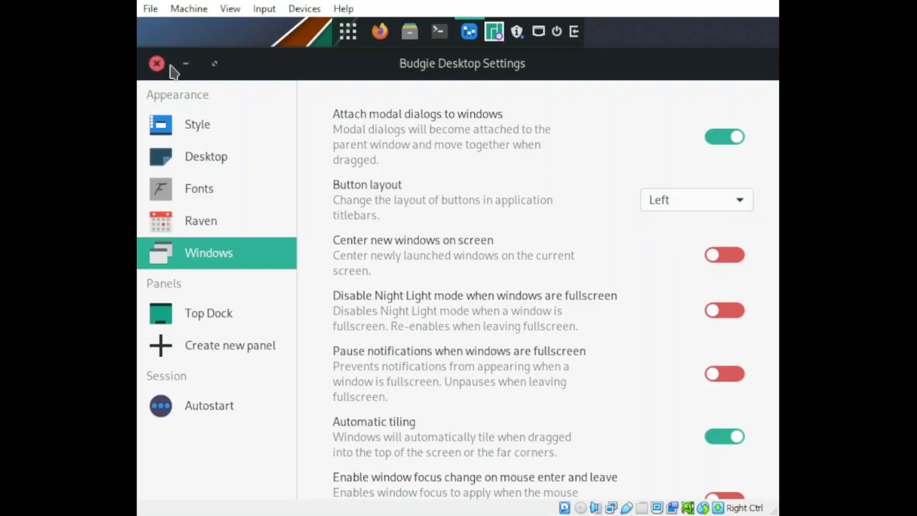
pyautogui.click(690, 202)
pyautogui.click(690, 177)
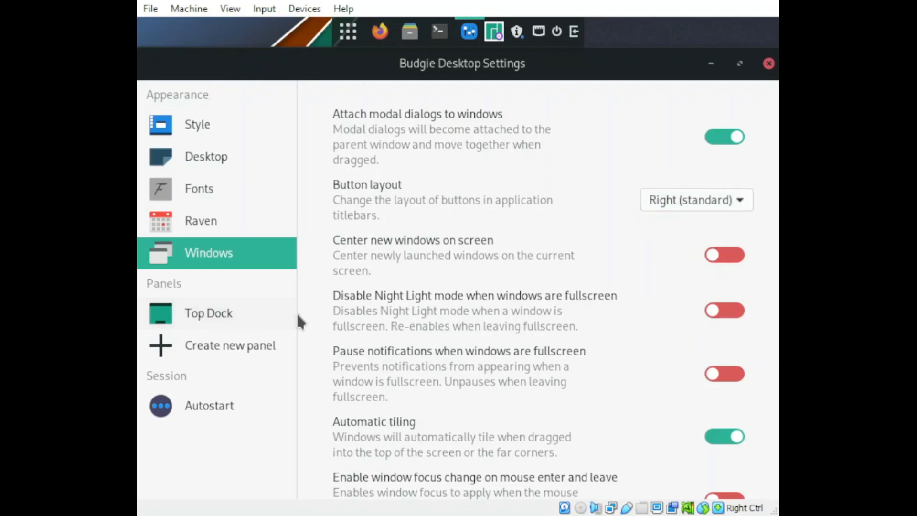
# Step: Review the Autostart, Fonts, Desktop and Style settings, and close Budgie Desktop Settings
pyautogui.click(218, 405)
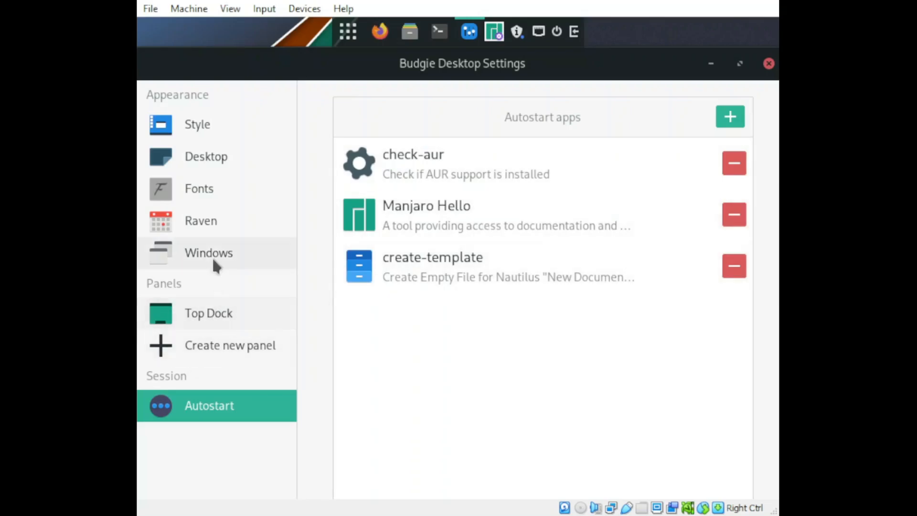
pyautogui.click(204, 196)
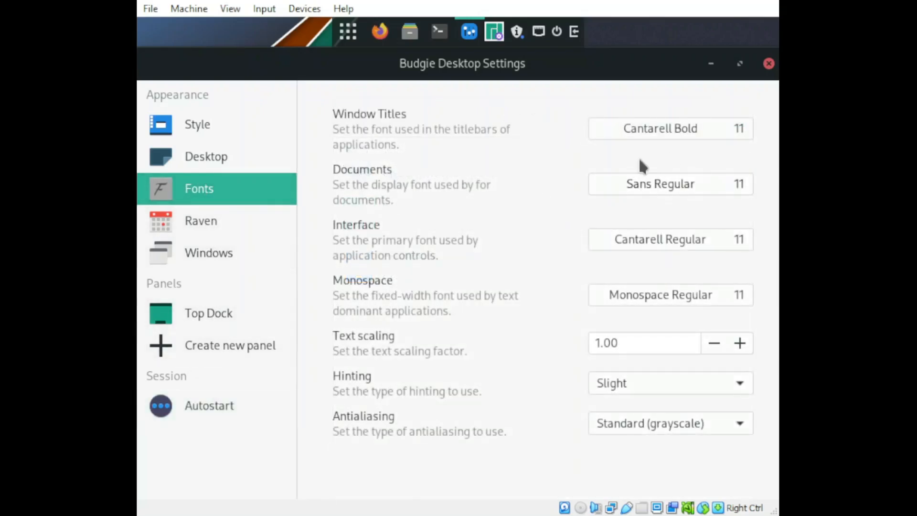
pyautogui.click(221, 168)
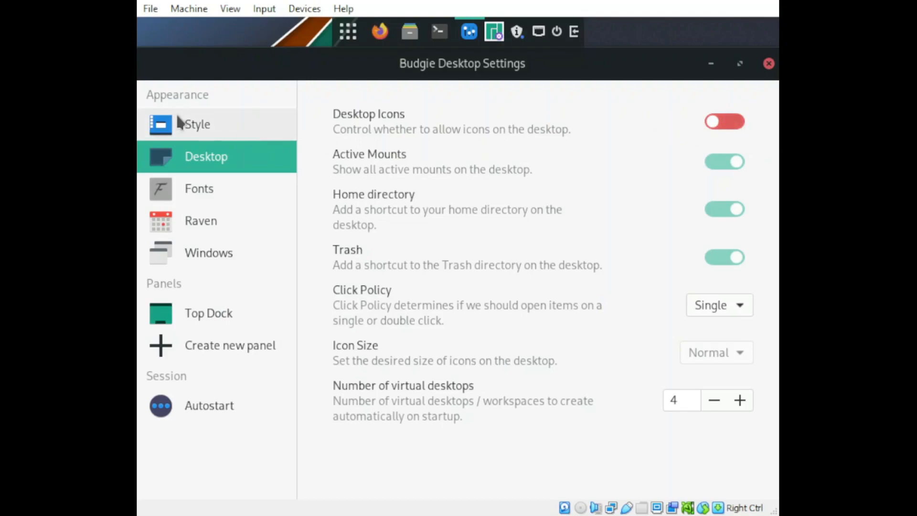
pyautogui.click(217, 126)
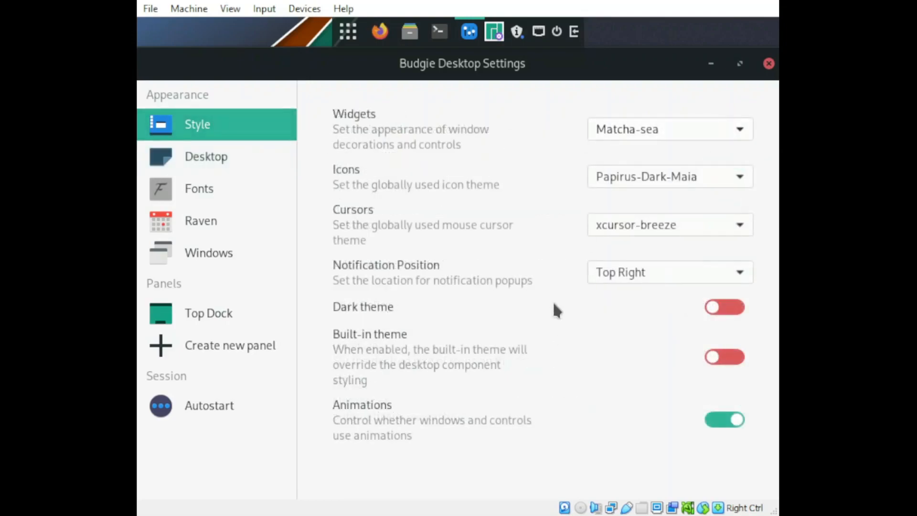
pyautogui.click(769, 64)
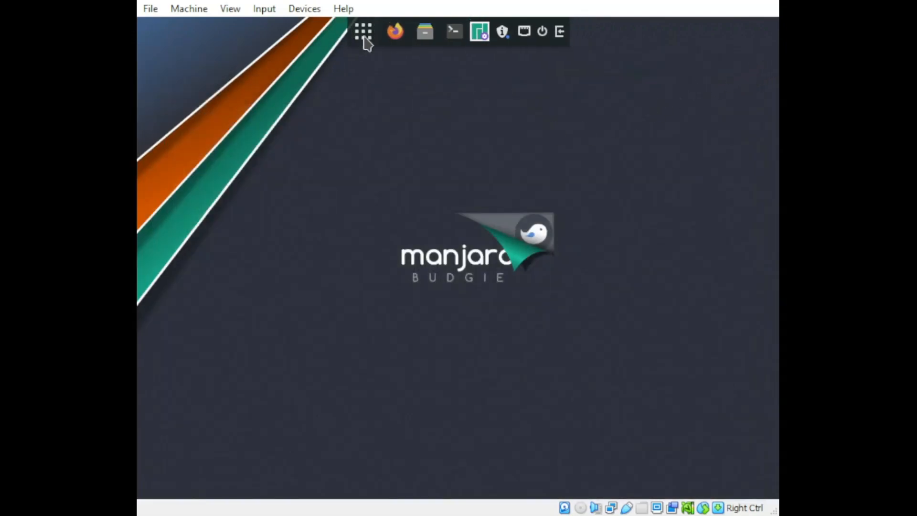
pyautogui.moveTo(506, 42)
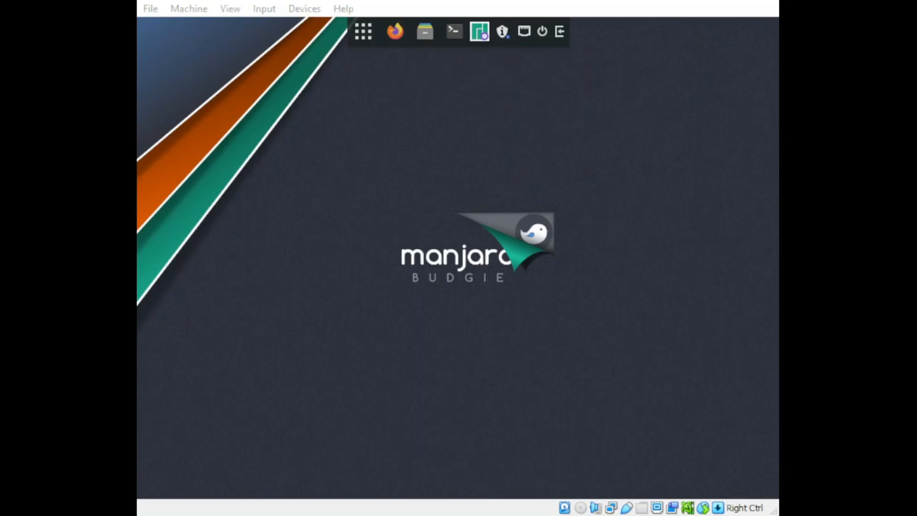
pyautogui.click(479, 0)
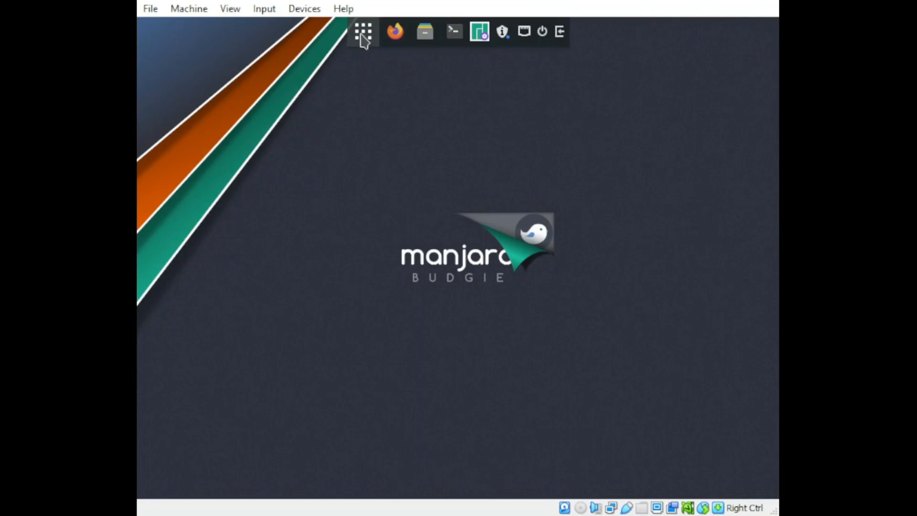
# Step: Find the system Settings by searching the application menu for "settings", and set the autumn leaf picture as the desktop background
pyautogui.click(363, 33)
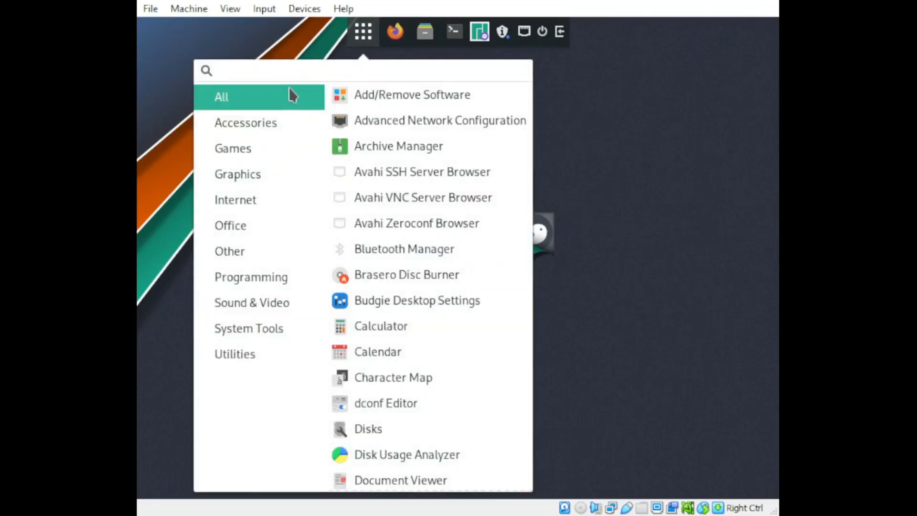
pyautogui.write('settings')
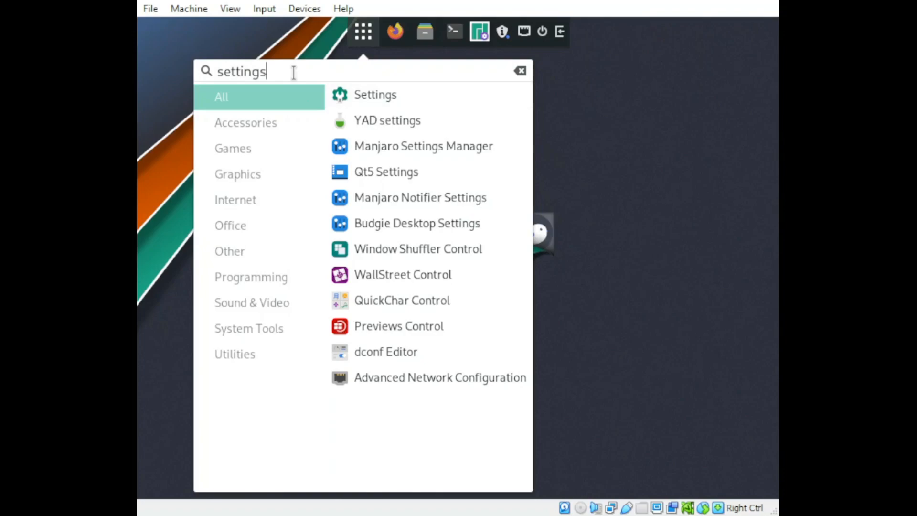
pyautogui.click(388, 98)
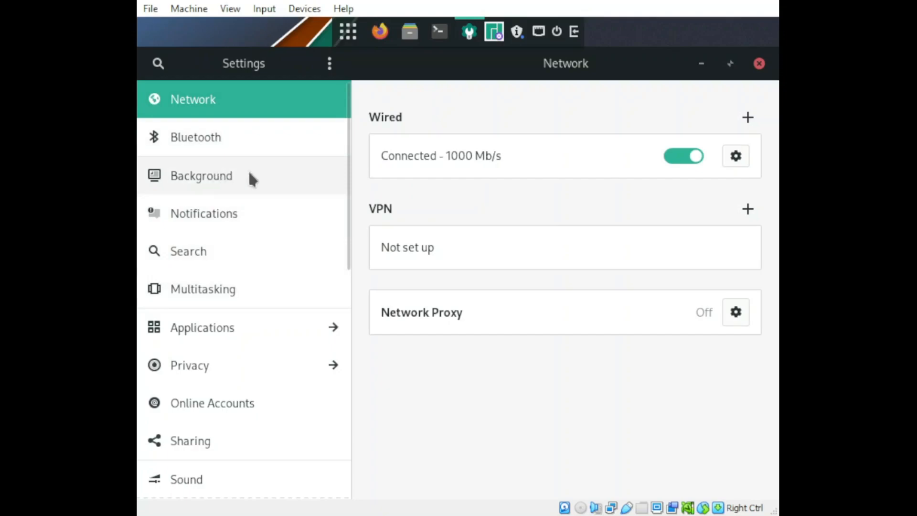
pyautogui.click(216, 183)
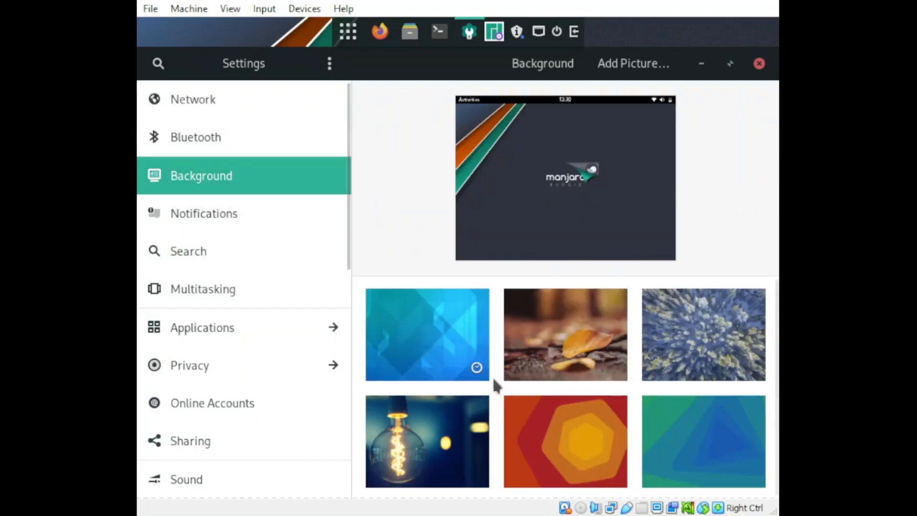
pyautogui.click(587, 341)
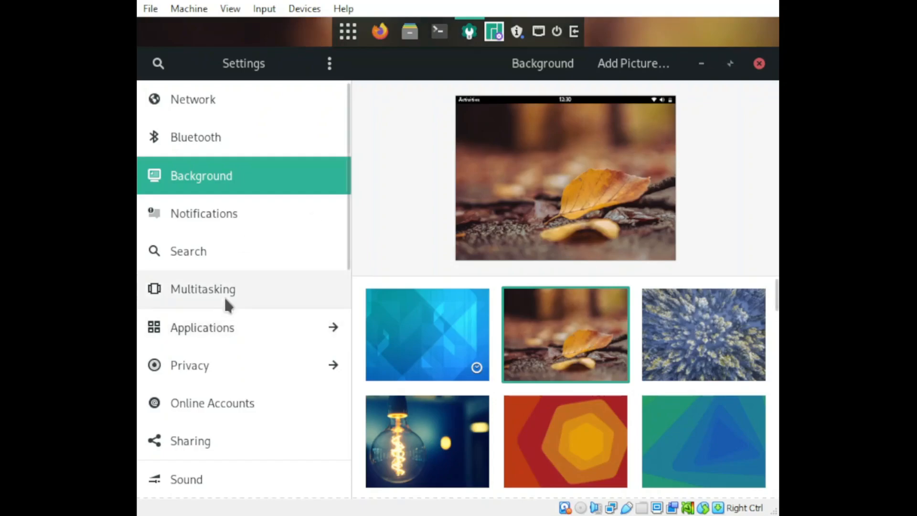
# Step: Set the display resolution to 1440 × 900 (16:10), keep the new configuration, and close the system Settings
pyautogui.scroll(-3, 203, 399)
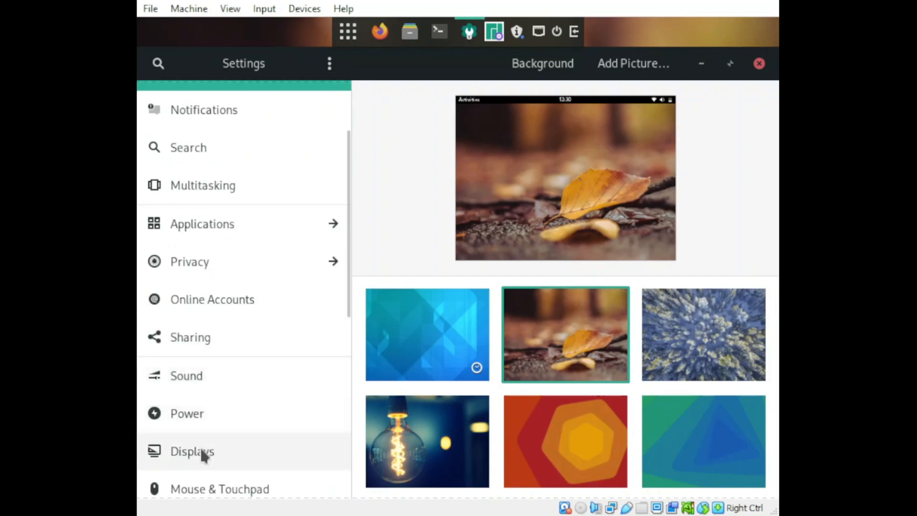
pyautogui.click(202, 452)
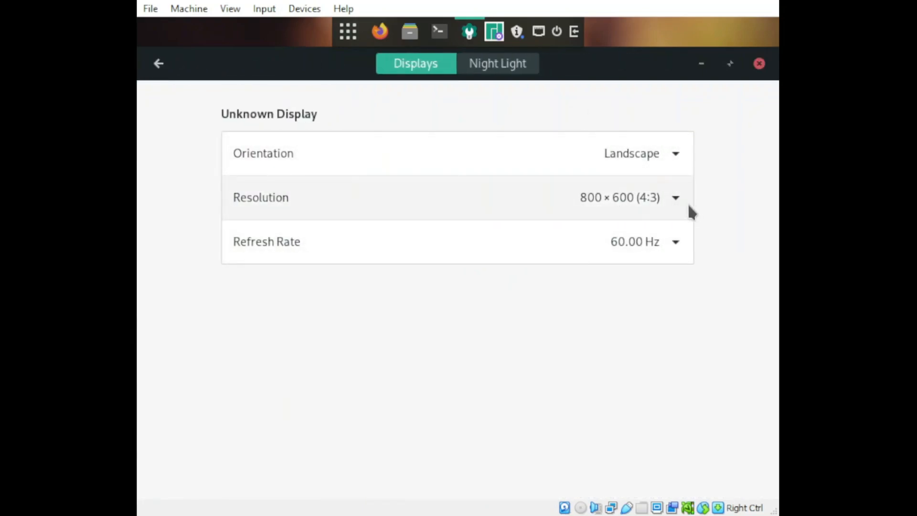
pyautogui.click(675, 209)
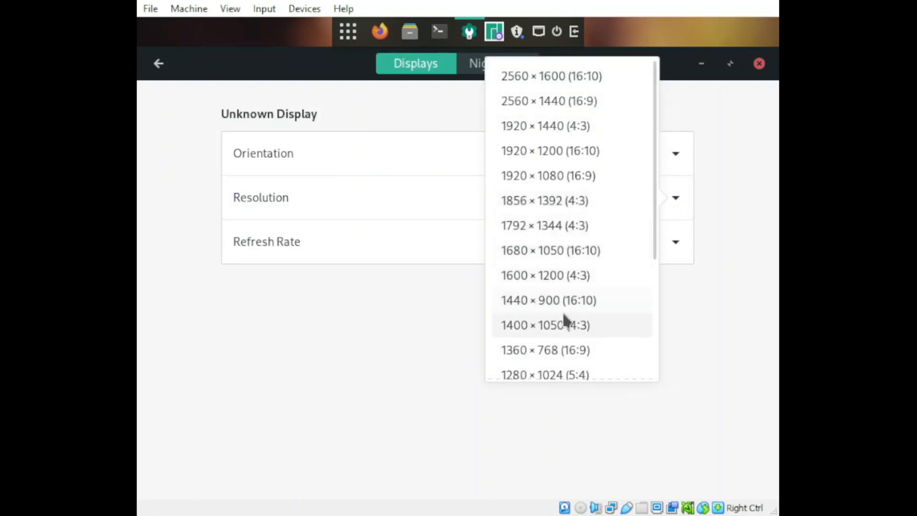
pyautogui.click(560, 299)
pyautogui.click(742, 72)
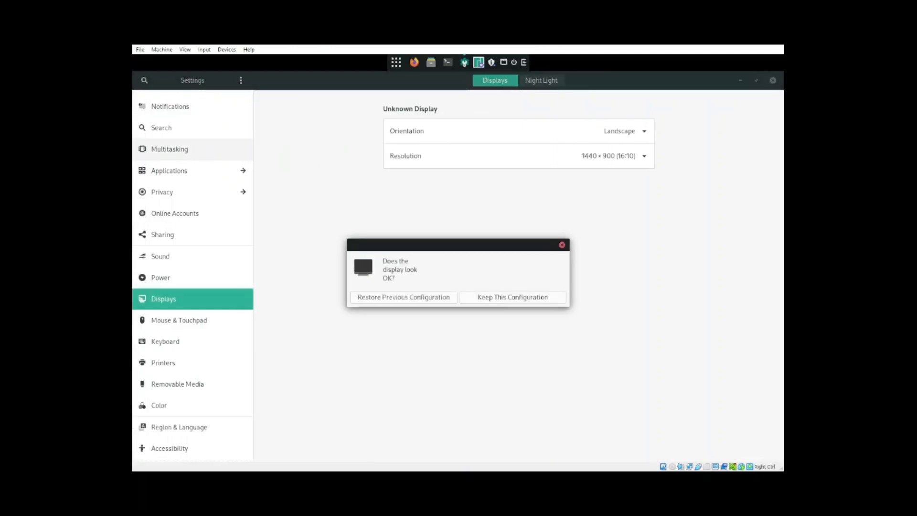
pyautogui.click(515, 303)
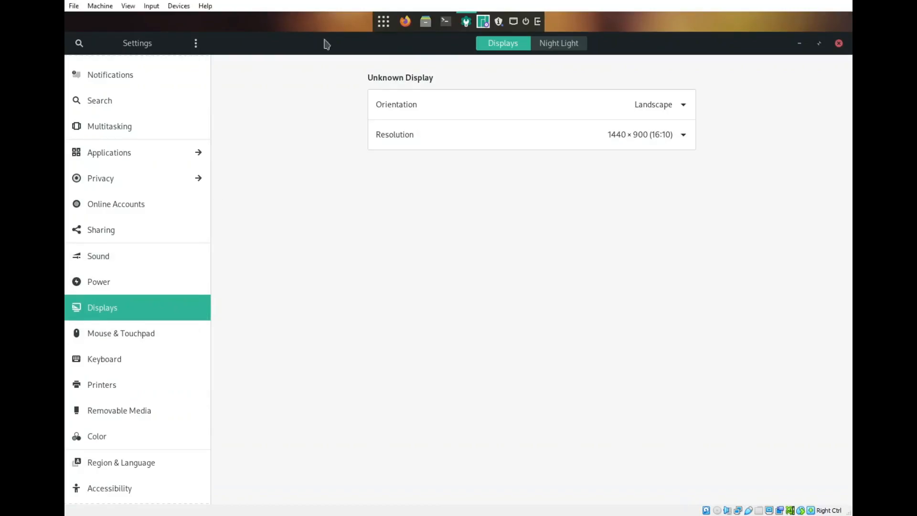
pyautogui.click(838, 43)
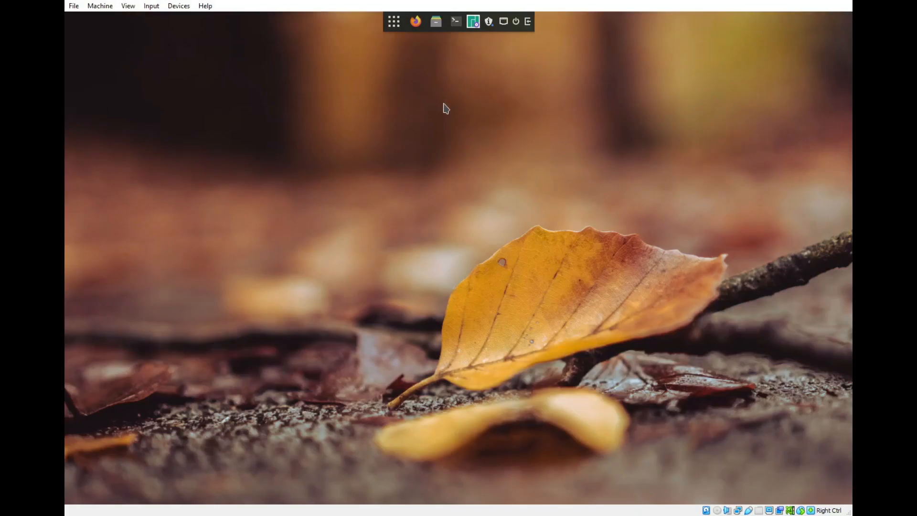
# Step: Browse the application menu's categories from Accessories through Utilities, and check the options the desktop offers in its context menu
pyautogui.click(394, 21)
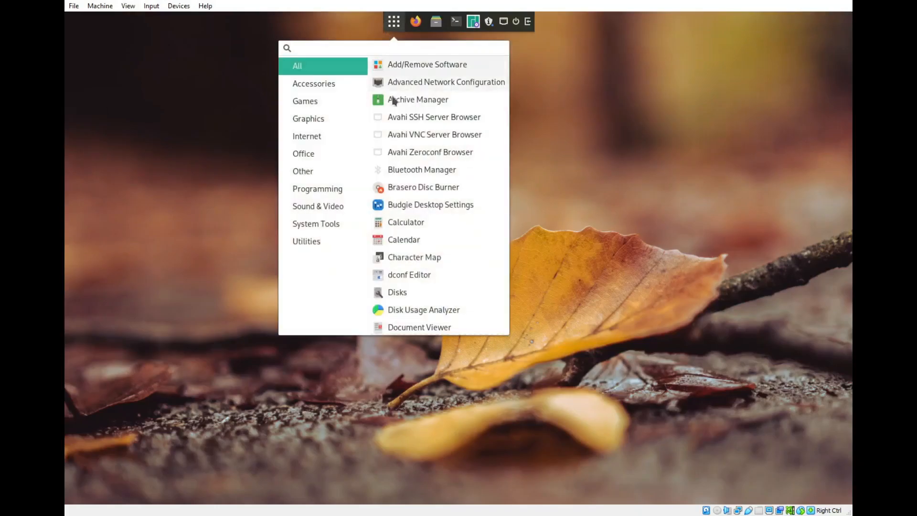
pyautogui.click(327, 84)
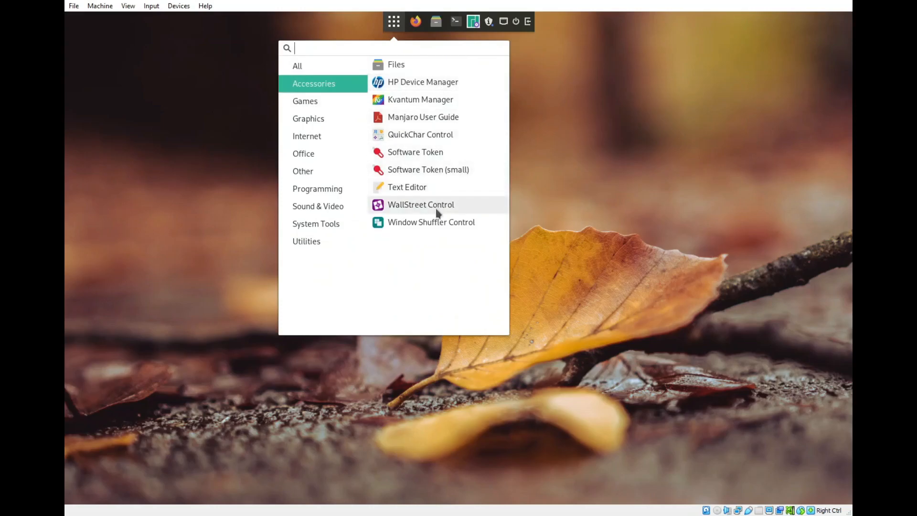
pyautogui.click(303, 102)
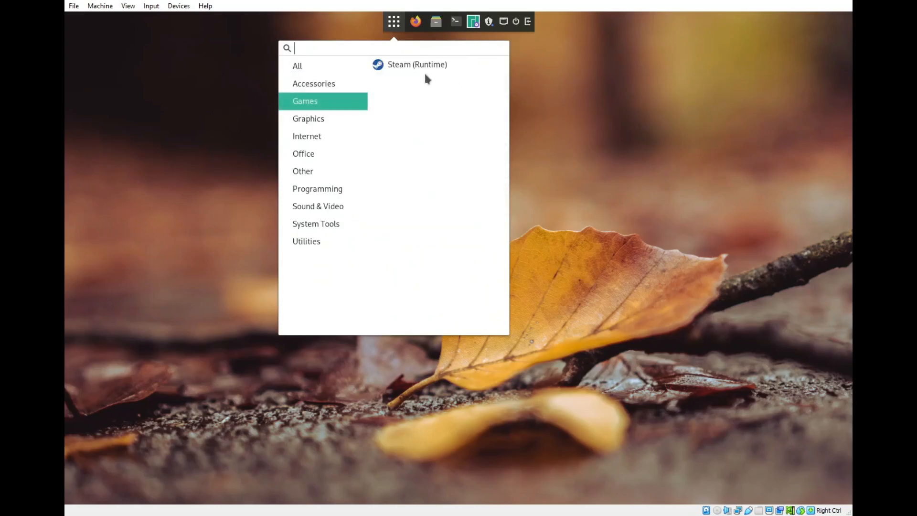
pyautogui.click(315, 119)
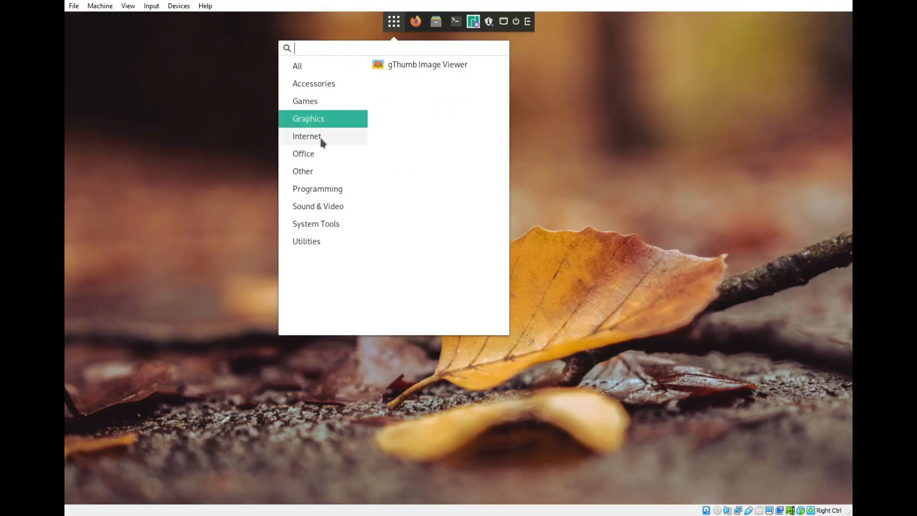
pyautogui.click(321, 140)
pyautogui.click(314, 155)
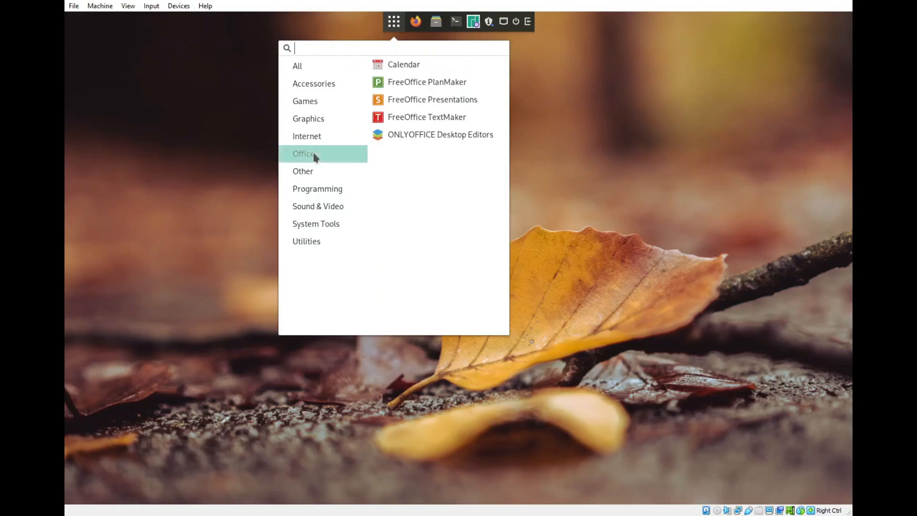
pyautogui.click(307, 177)
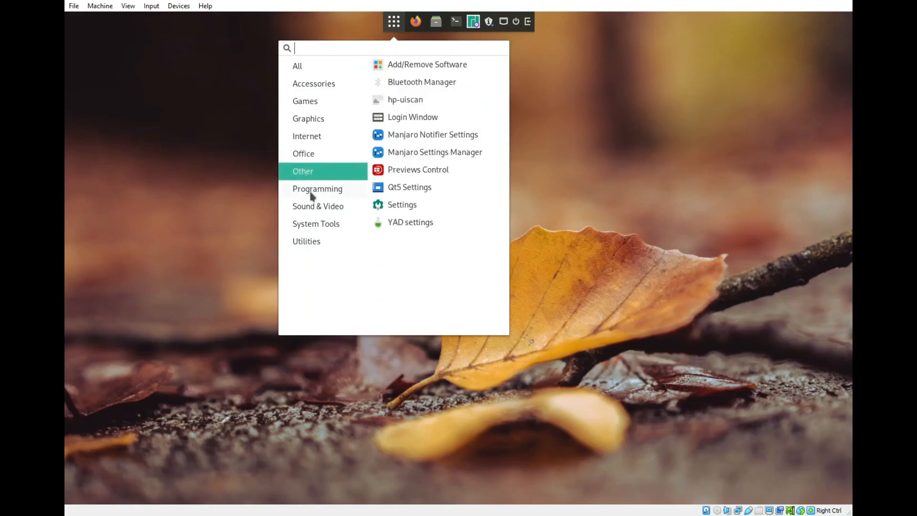
pyautogui.click(311, 191)
pyautogui.click(320, 210)
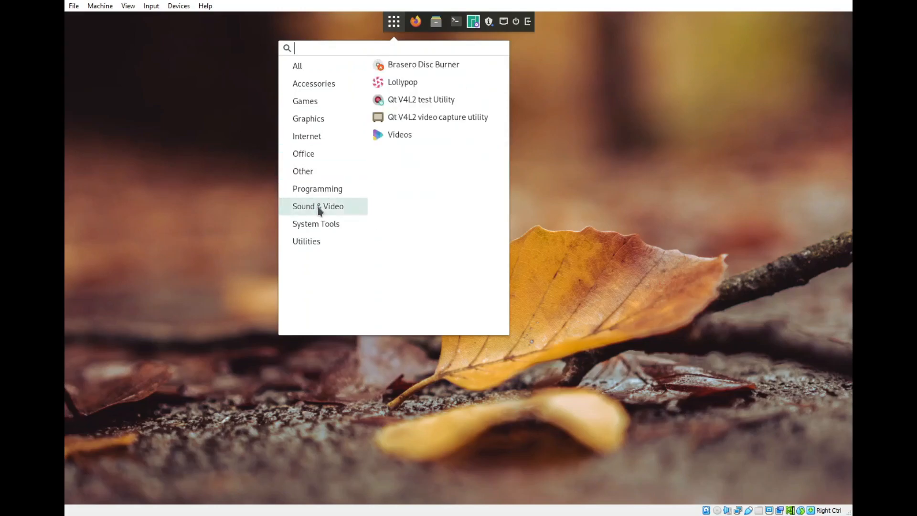
pyautogui.click(328, 231)
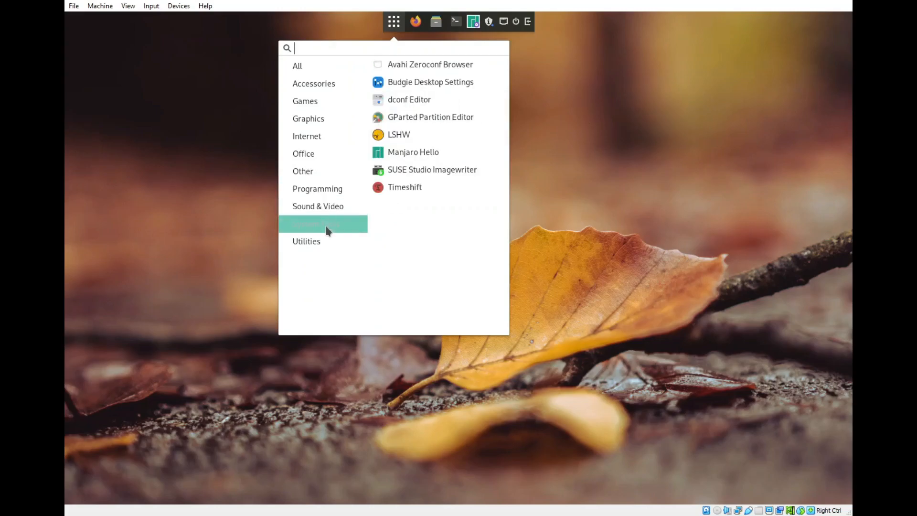
pyautogui.click(309, 245)
pyautogui.click(566, 203)
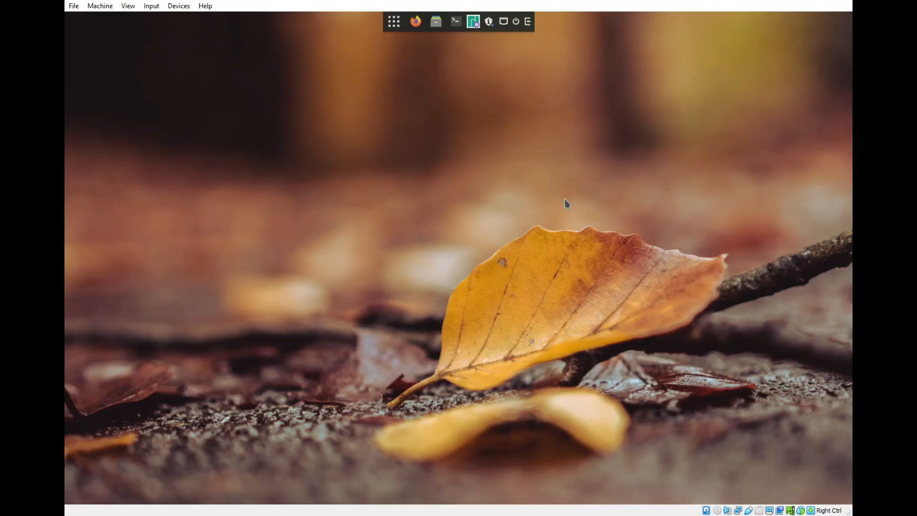
pyautogui.rightClick(323, 98)
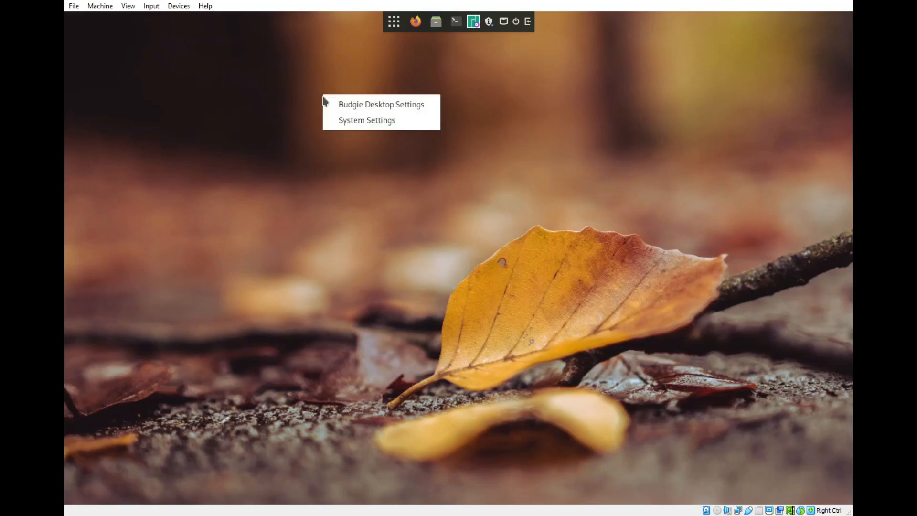
pyautogui.click(580, 96)
# Step: Find Terminal by searching the application menu for "termi", and launch it
pyautogui.click(394, 21)
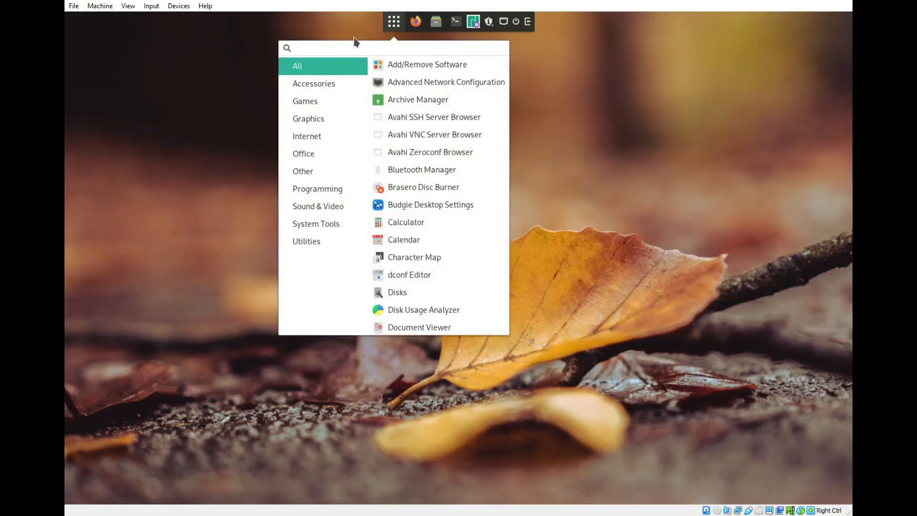
pyautogui.write('termina')
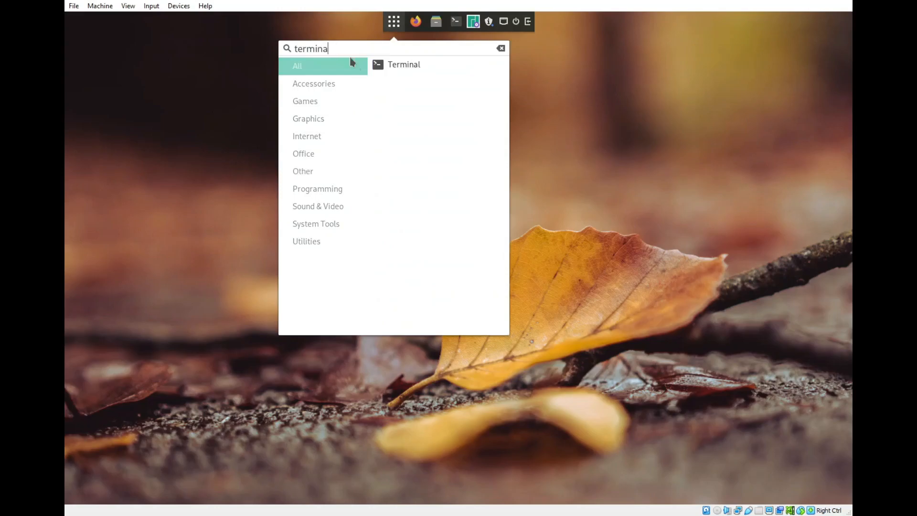
pyautogui.click(401, 69)
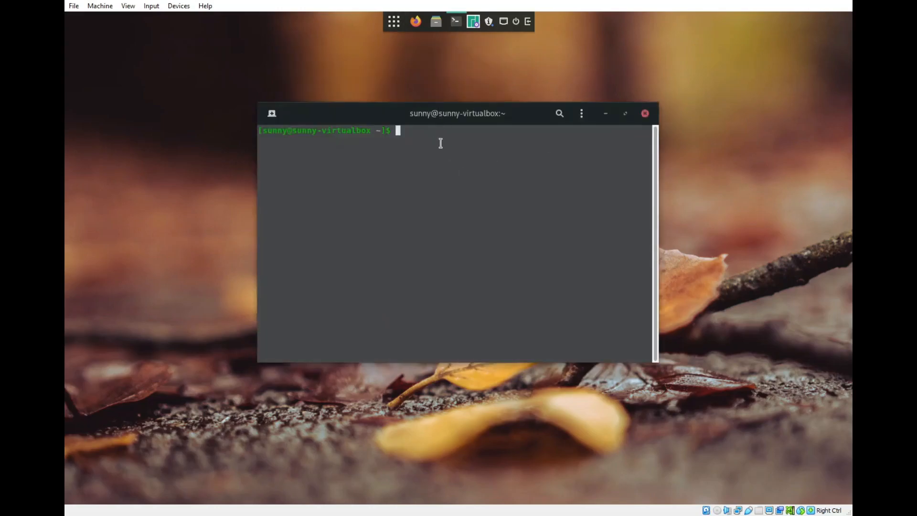
# Step: Open the terminal's preferences and look through the manjaro profile's settings and the global General and Shortcuts settings
pyautogui.rightClick(468, 149)
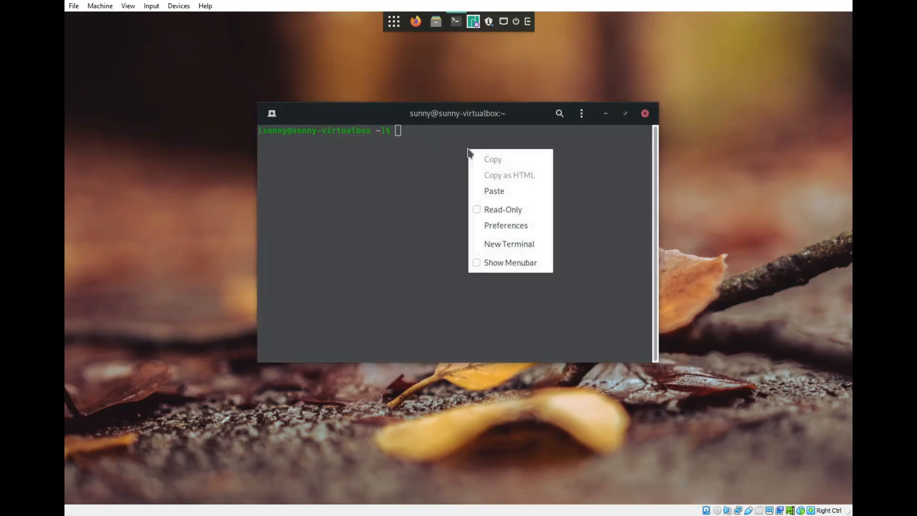
pyautogui.click(511, 226)
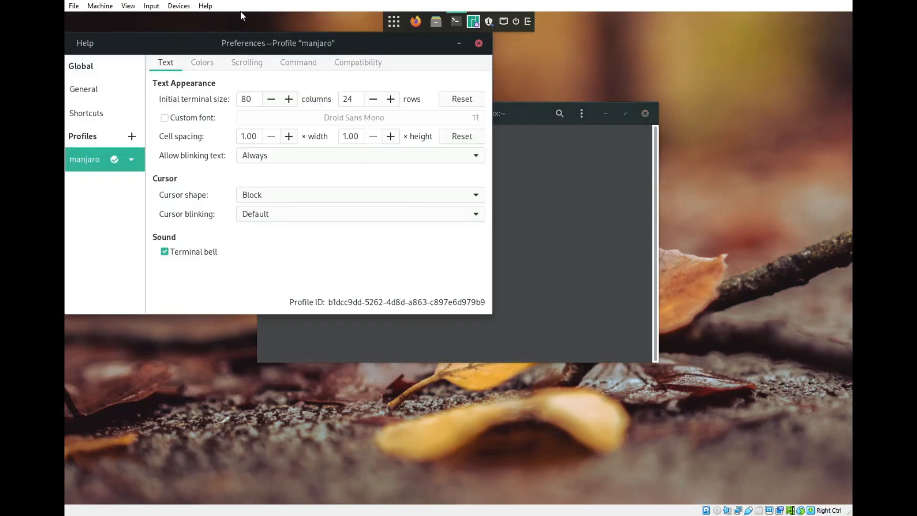
pyautogui.moveTo(262, 43); pyautogui.dragTo(379, 110)
pyautogui.click(322, 130)
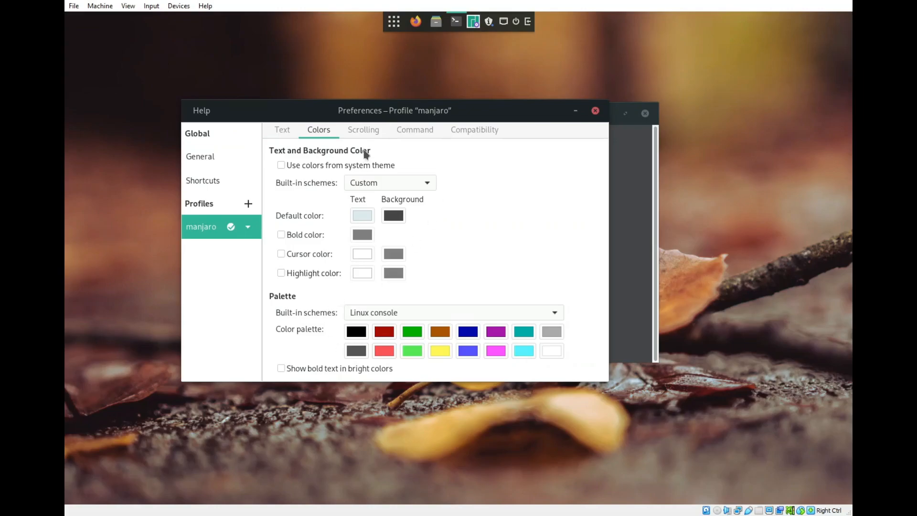
pyautogui.click(366, 132)
pyautogui.click(415, 134)
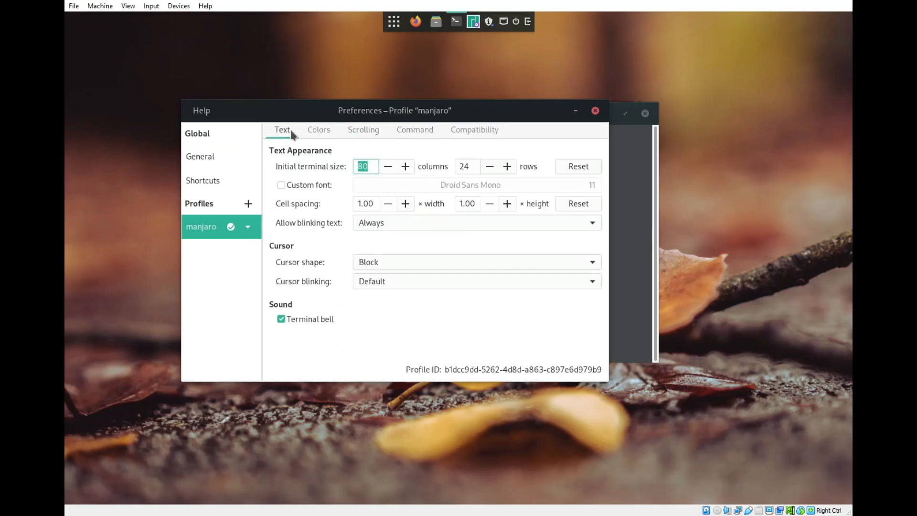
pyautogui.click(213, 162)
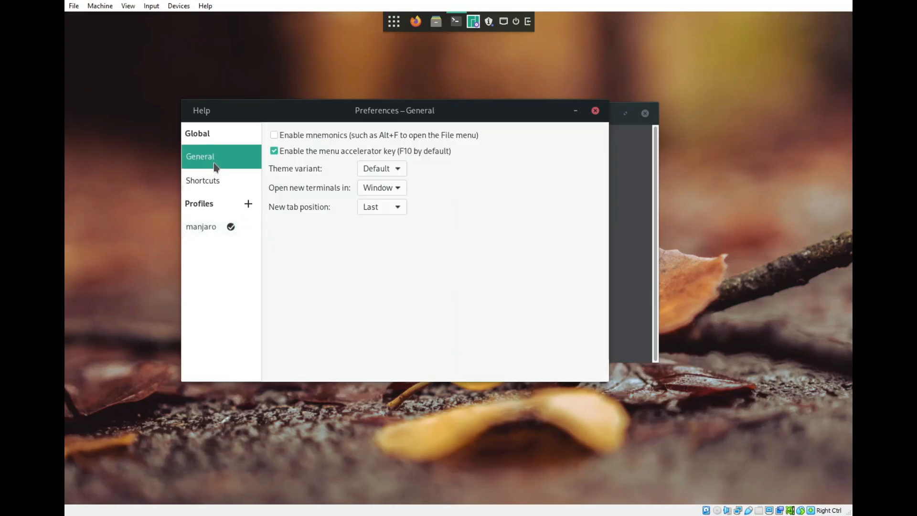
pyautogui.click(210, 184)
pyautogui.click(221, 226)
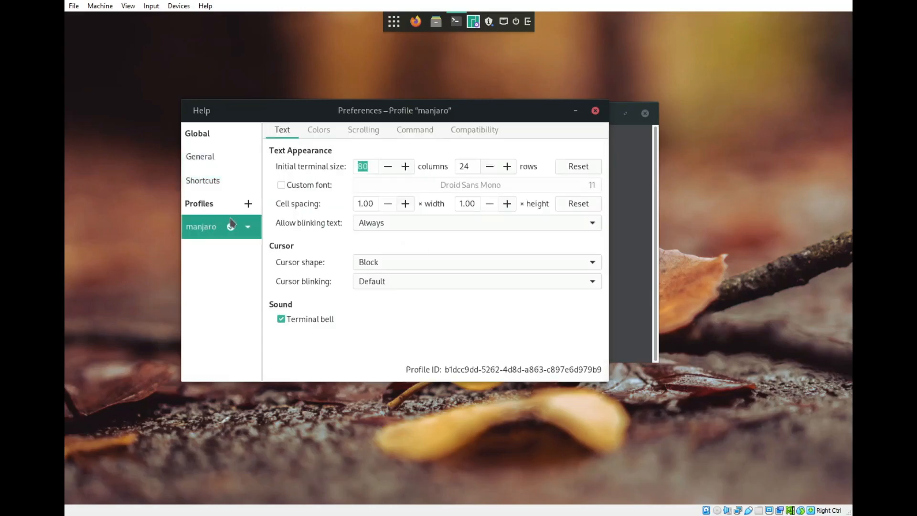
# Step: Review the manjaro profile's Colors, Scrolling, Command and Compatibility settings, and close the terminal preferences
pyautogui.click(319, 130)
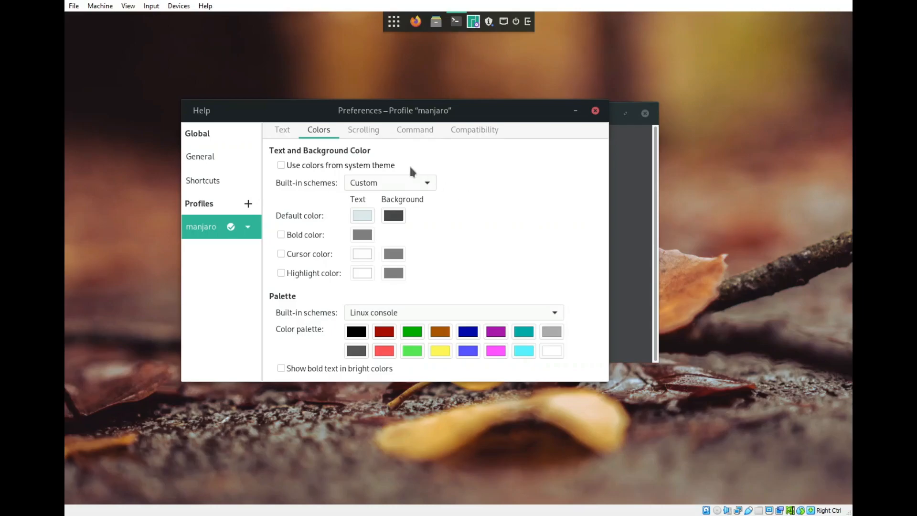
pyautogui.click(368, 131)
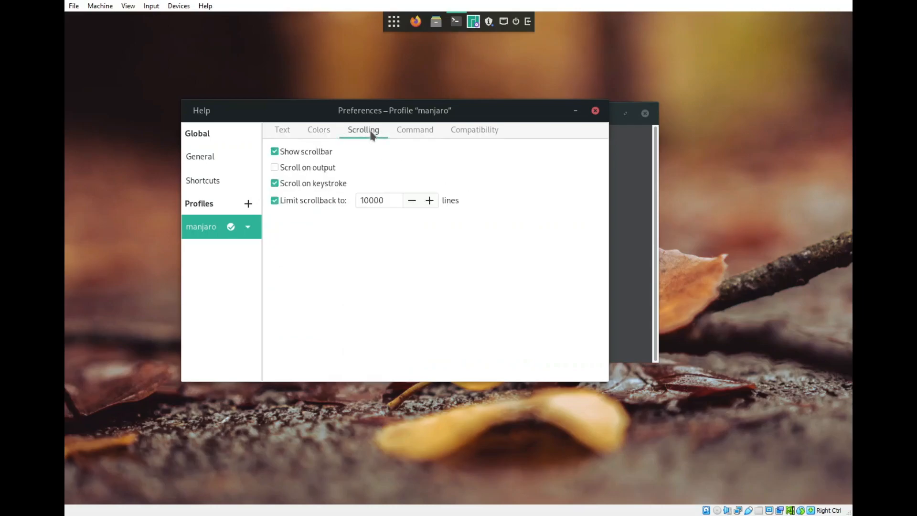
pyautogui.click(413, 130)
pyautogui.click(469, 130)
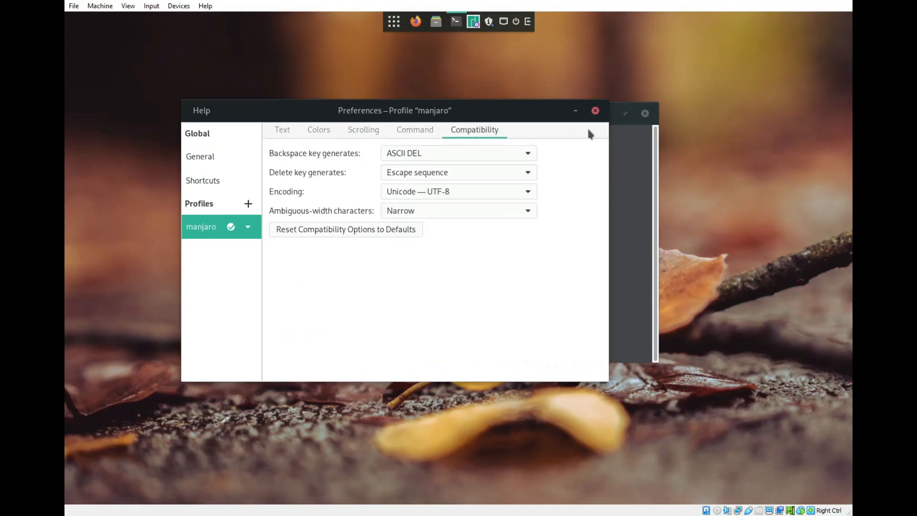
pyautogui.click(595, 111)
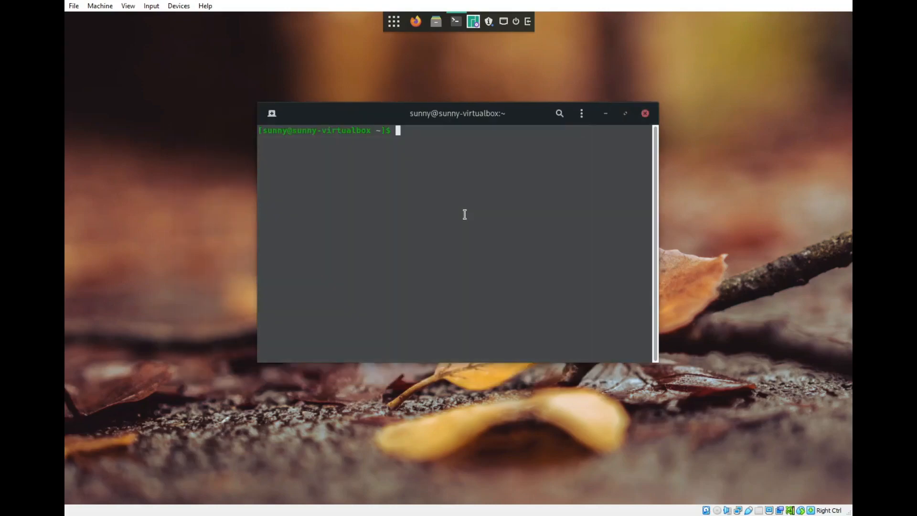